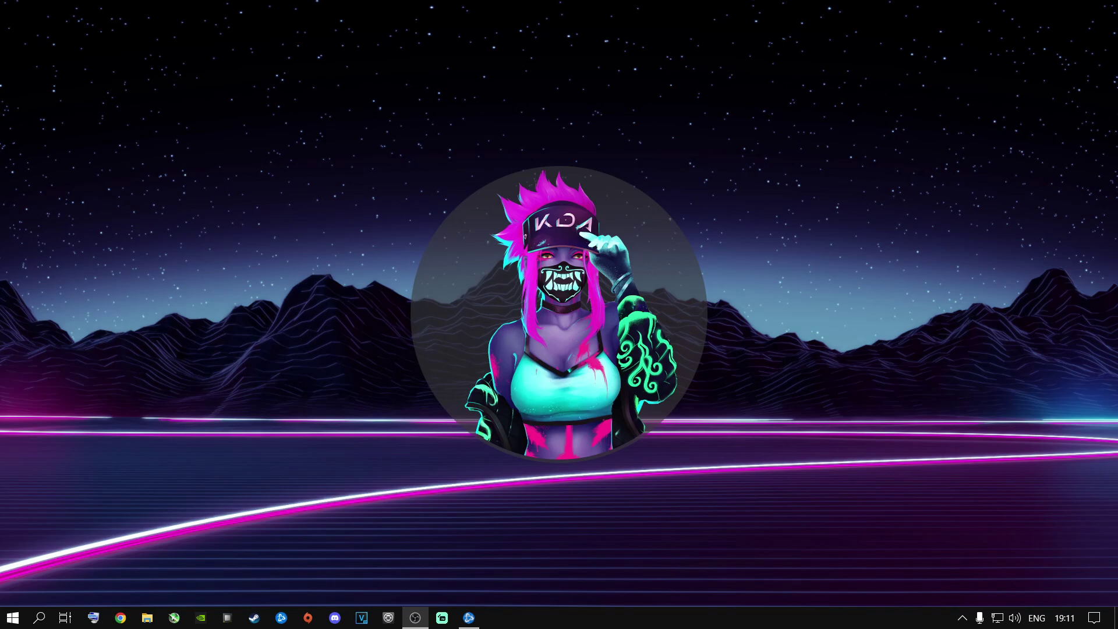
left_click(39, 618)
type("settings")
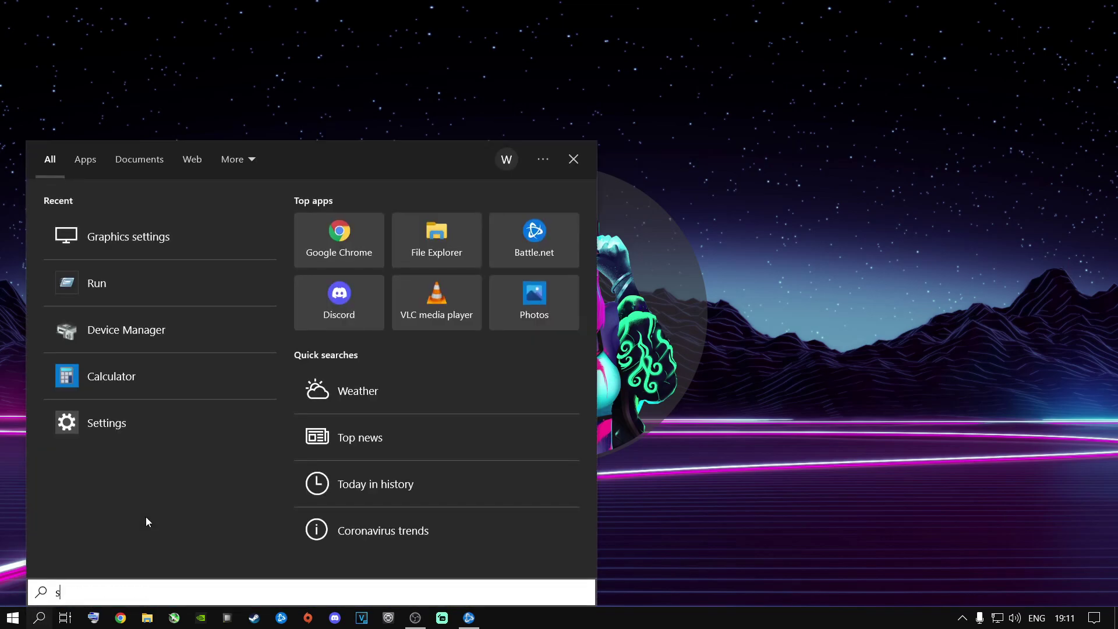
left_click(624, 467)
- Open Update & Security in the Windows settings, check for Windows updates, and close the settings
left_click(17, 619)
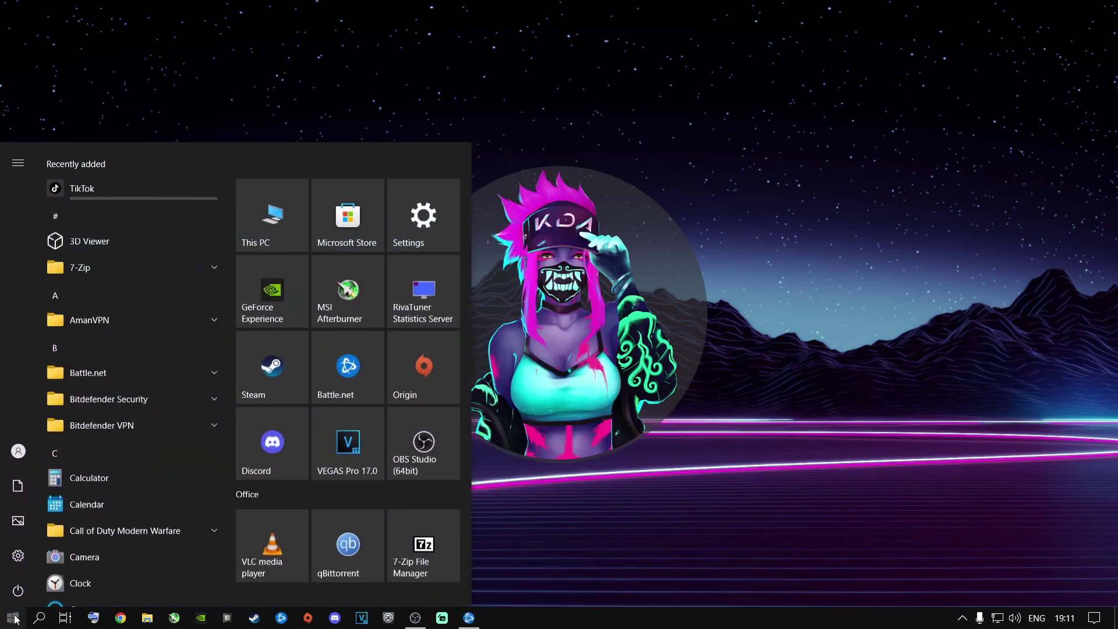
mouse_move(22, 562)
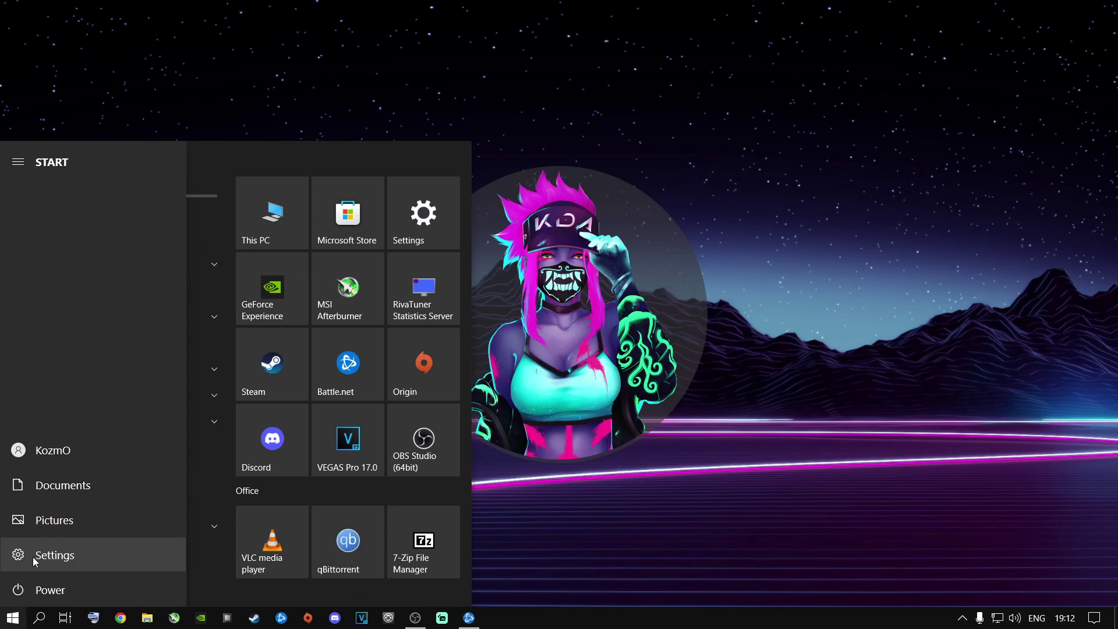
left_click(35, 561)
left_click(534, 343)
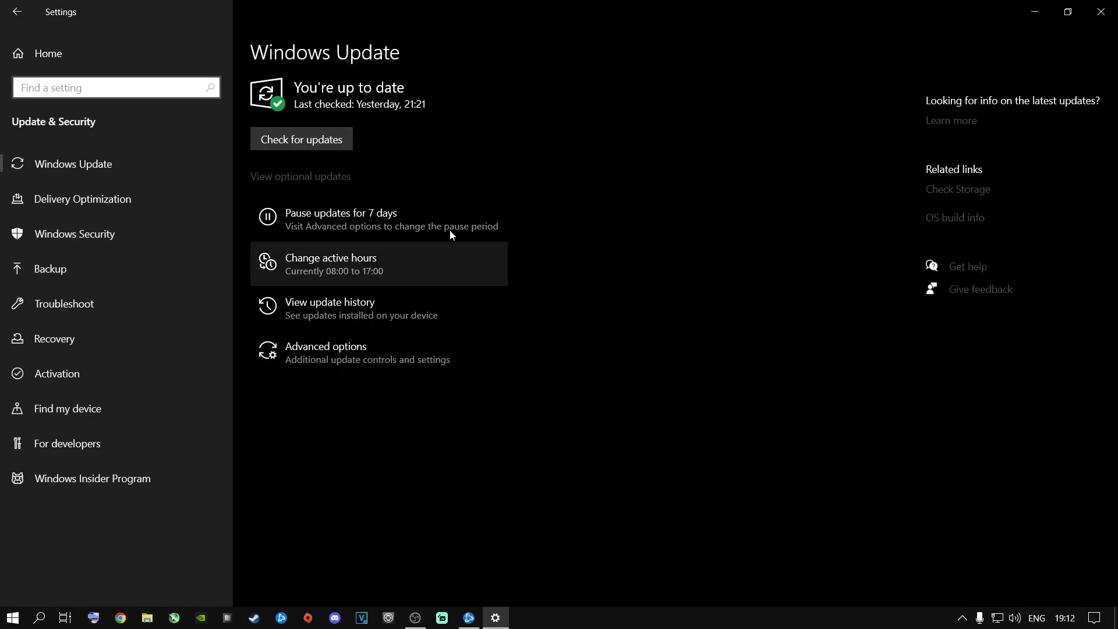
left_click(302, 140)
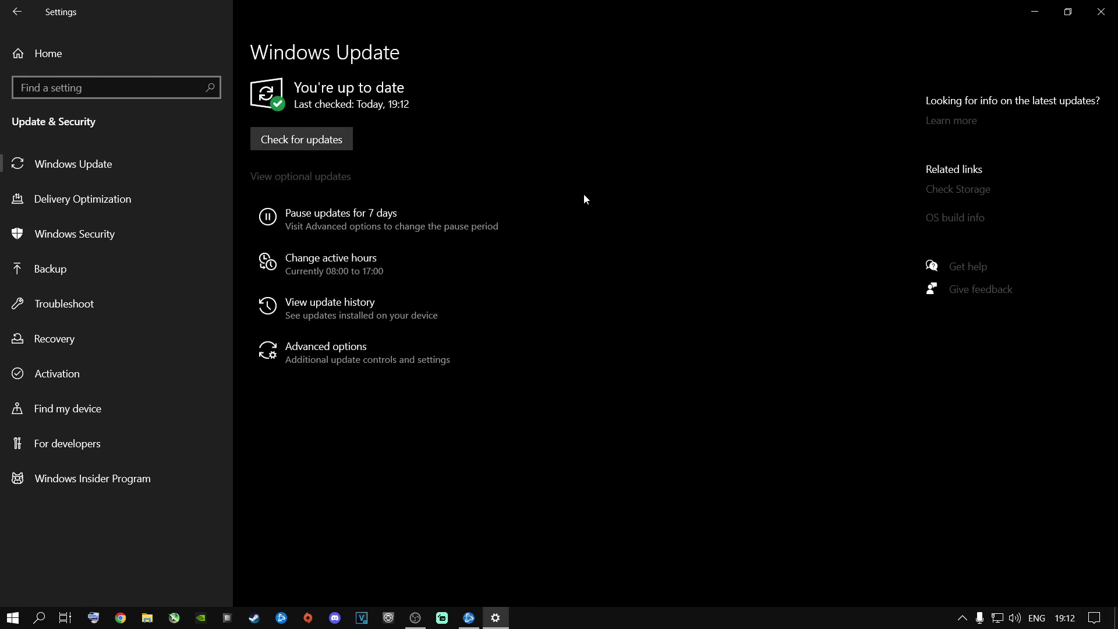
left_click(1101, 12)
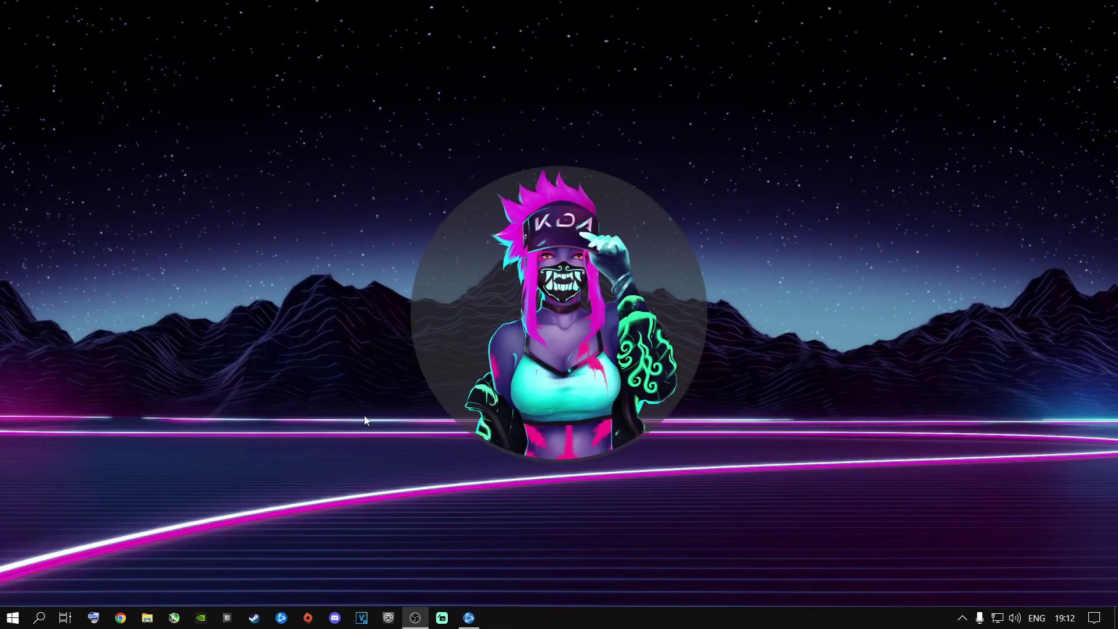
- Open Device Manager and select the NVIDIA GeForce RTX 2060 under Display adapters
left_click(33, 618)
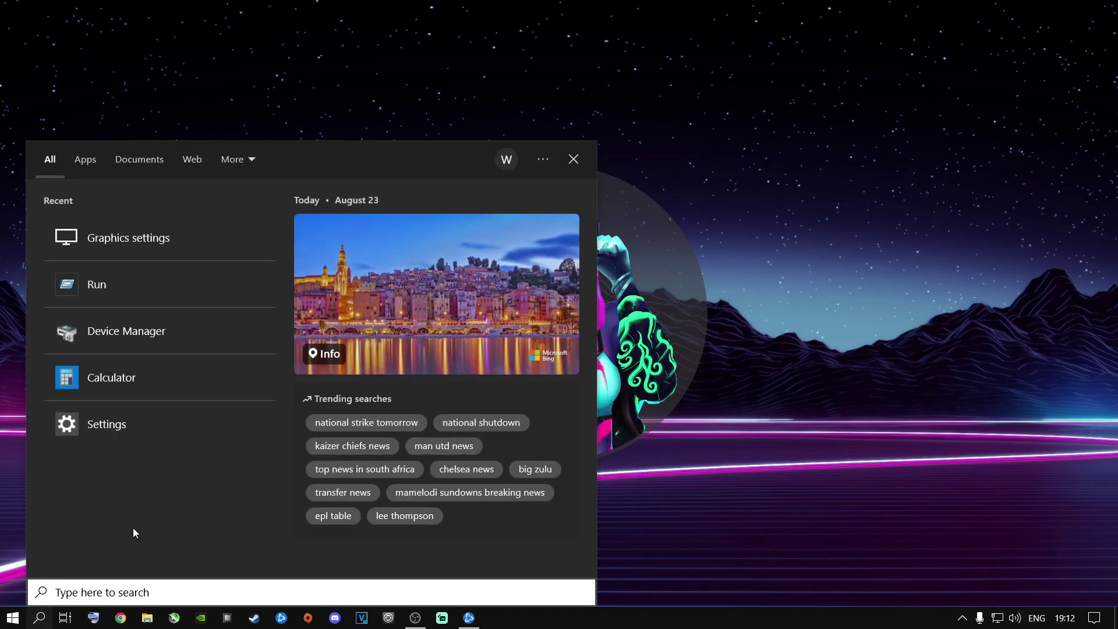
type("devi")
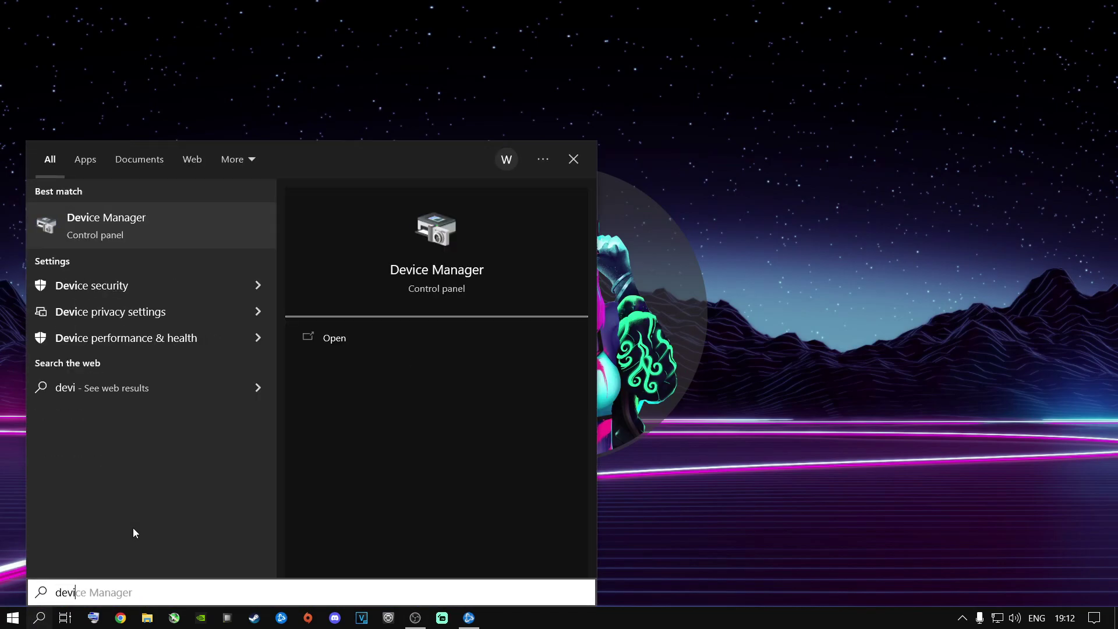
type("ce Manager")
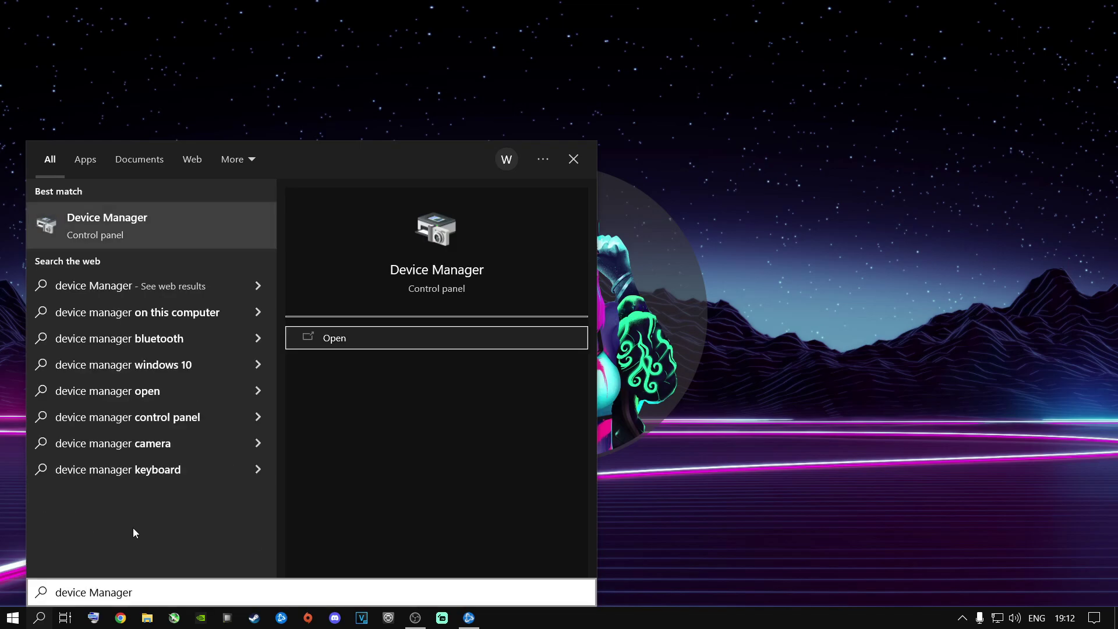
left_click(109, 226)
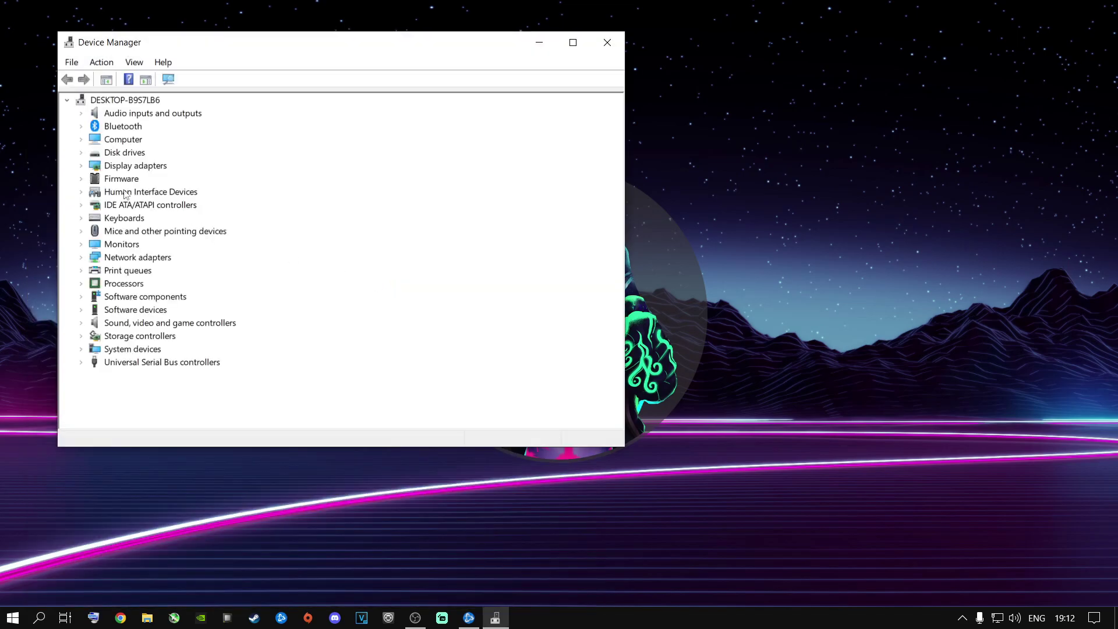
left_click(82, 166)
left_click(156, 180)
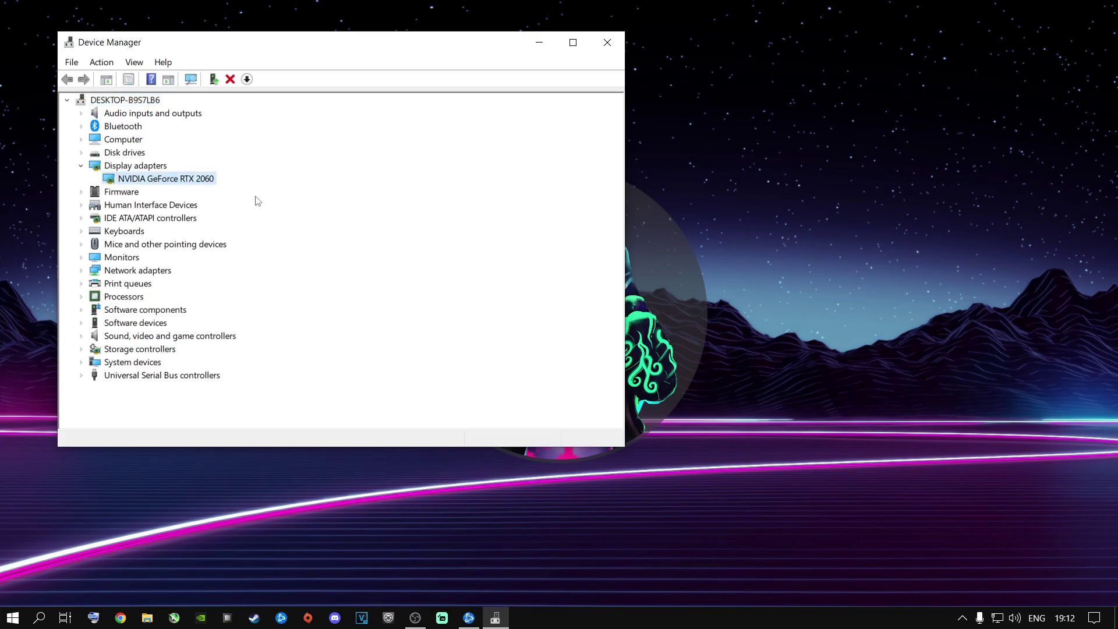
- Run an automatic driver update search for the NVIDIA GeForce RTX 2060 and close the update wizard
right_click(171, 178)
left_click(218, 187)
left_click(262, 216)
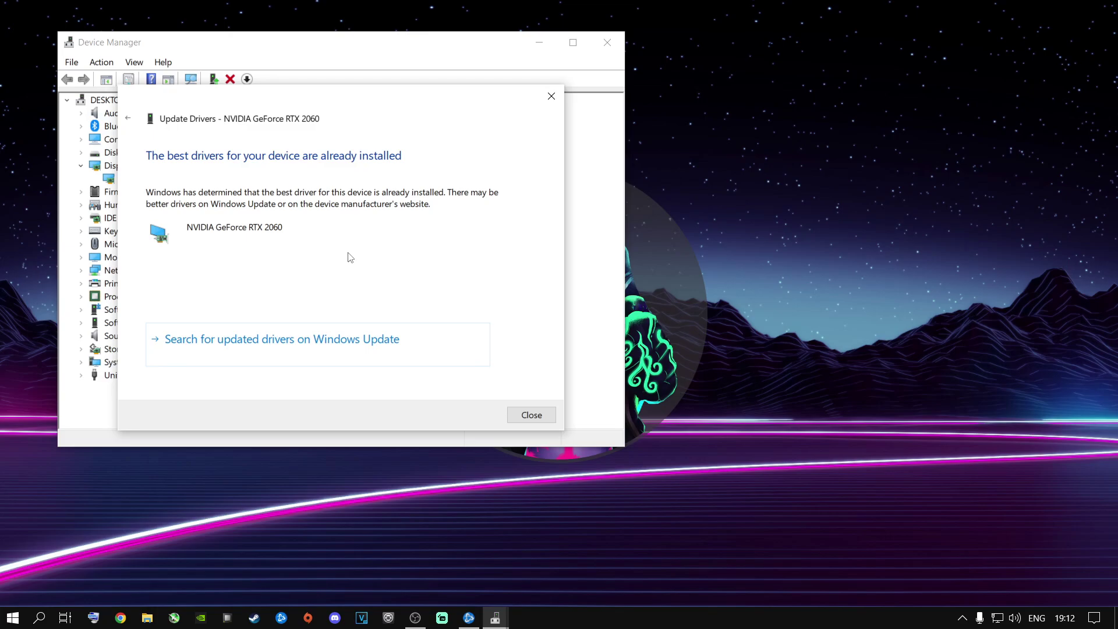
left_click(531, 415)
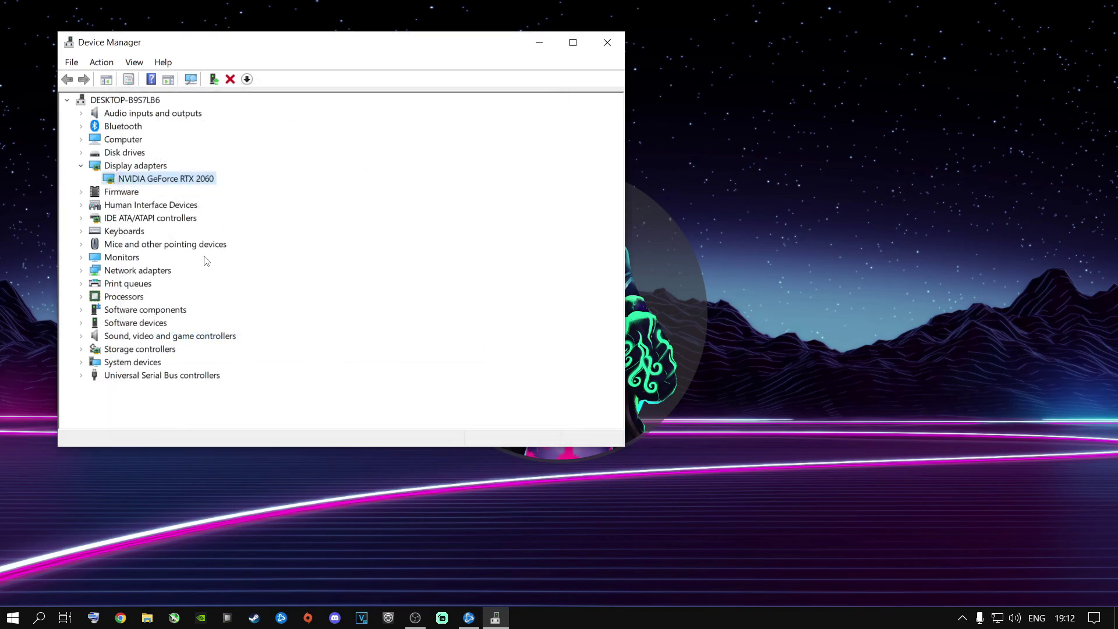
- Try a manual driver update, picking NVIDIA GeForce RTX 2060 from the drivers available on the computer, then close the wizard and Device Manager
right_click(154, 179)
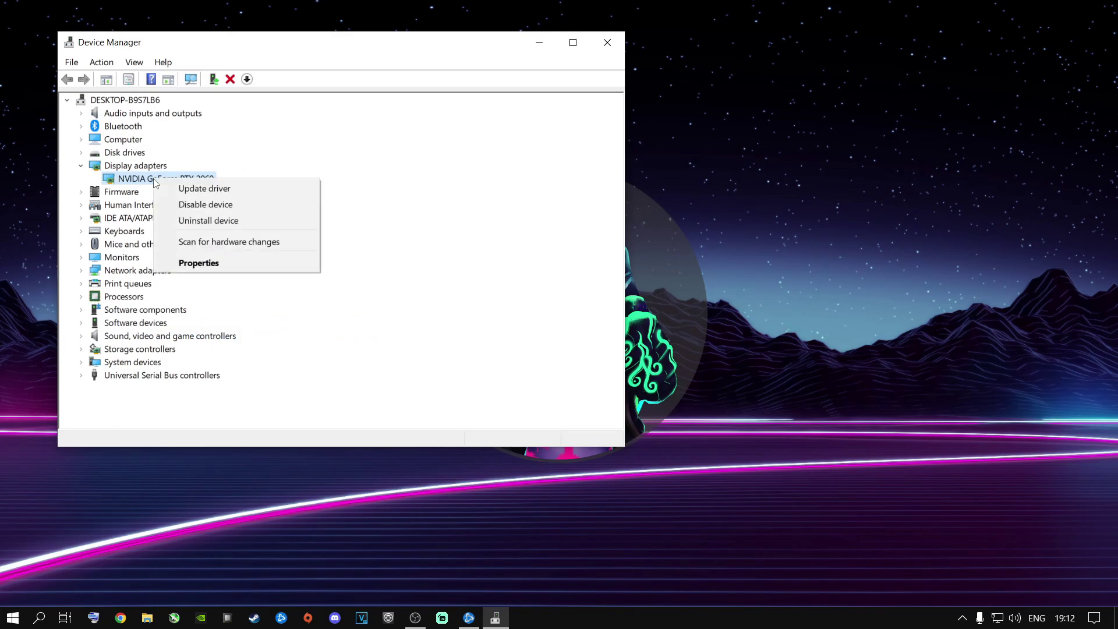
left_click(194, 192)
left_click(218, 286)
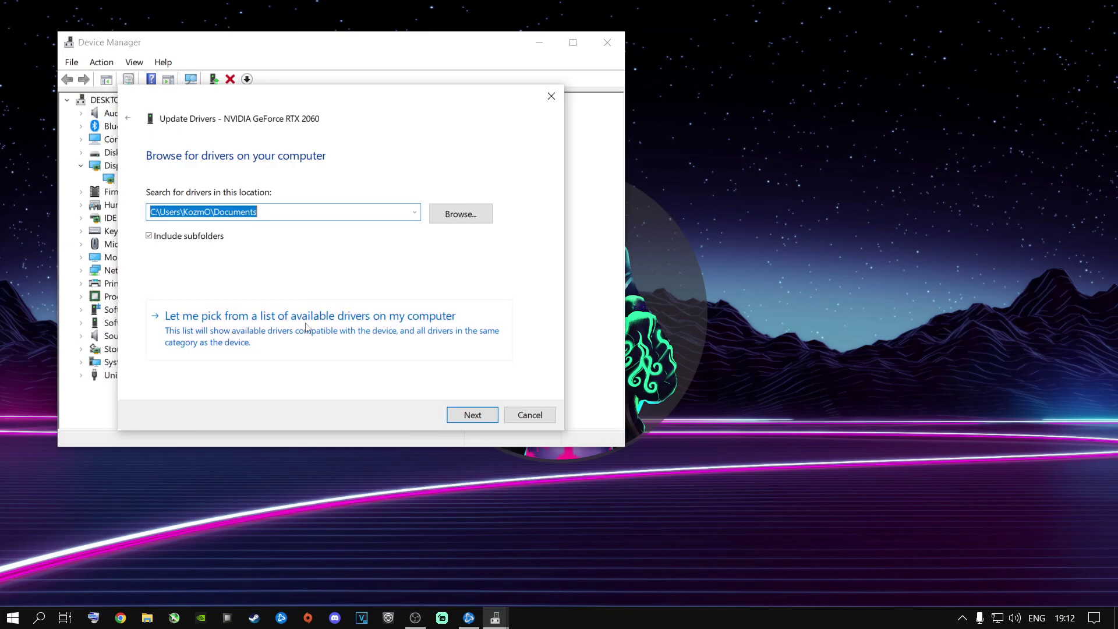
left_click(338, 329)
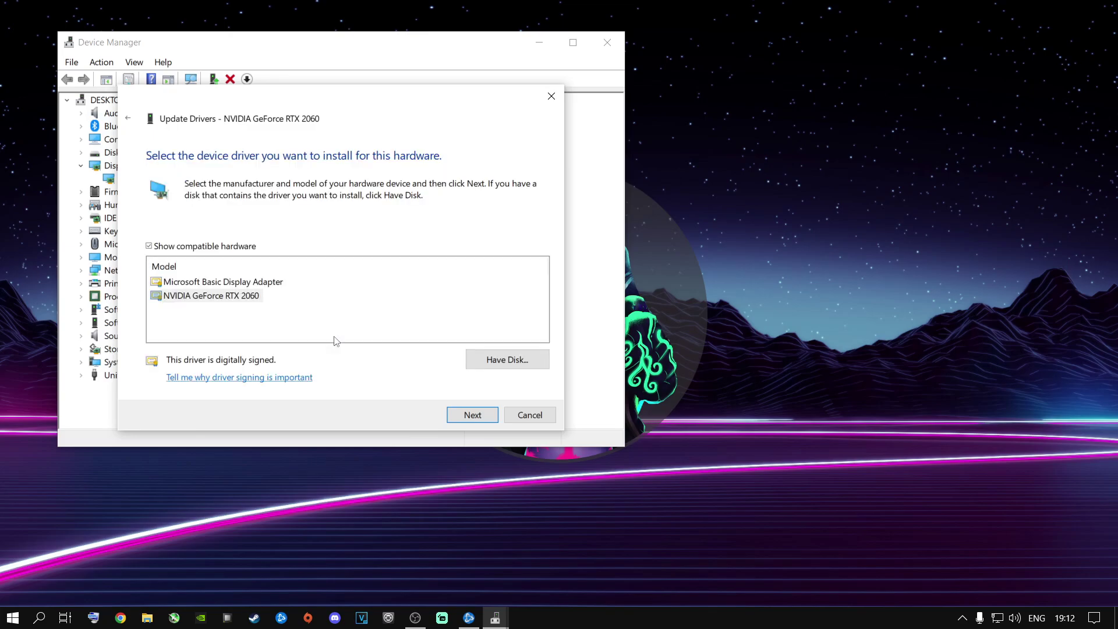
left_click(225, 298)
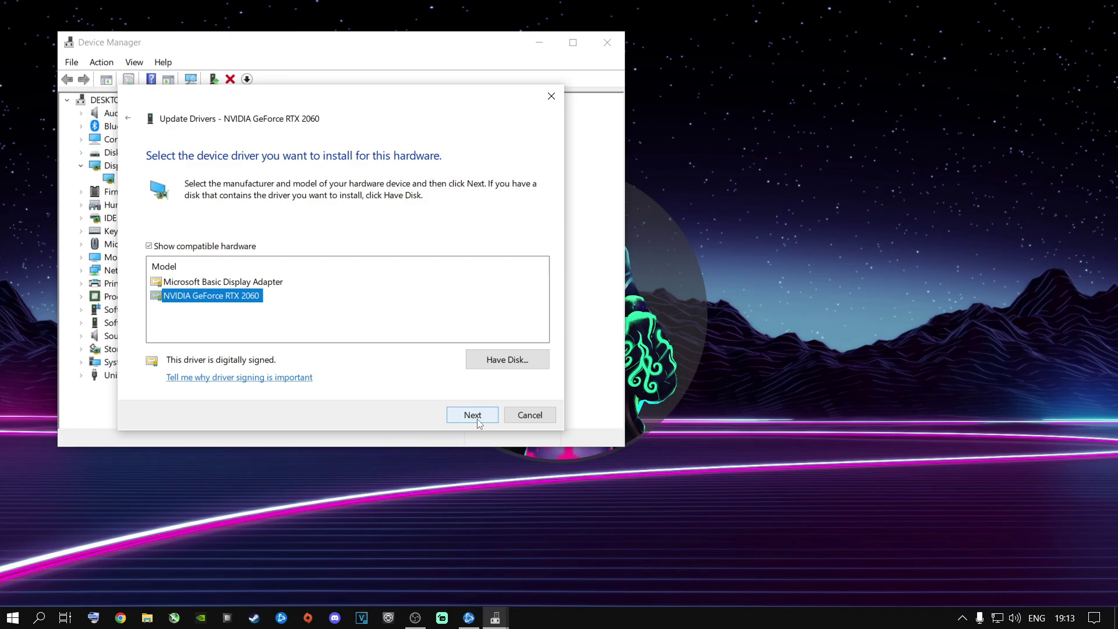
left_click(526, 416)
left_click(608, 42)
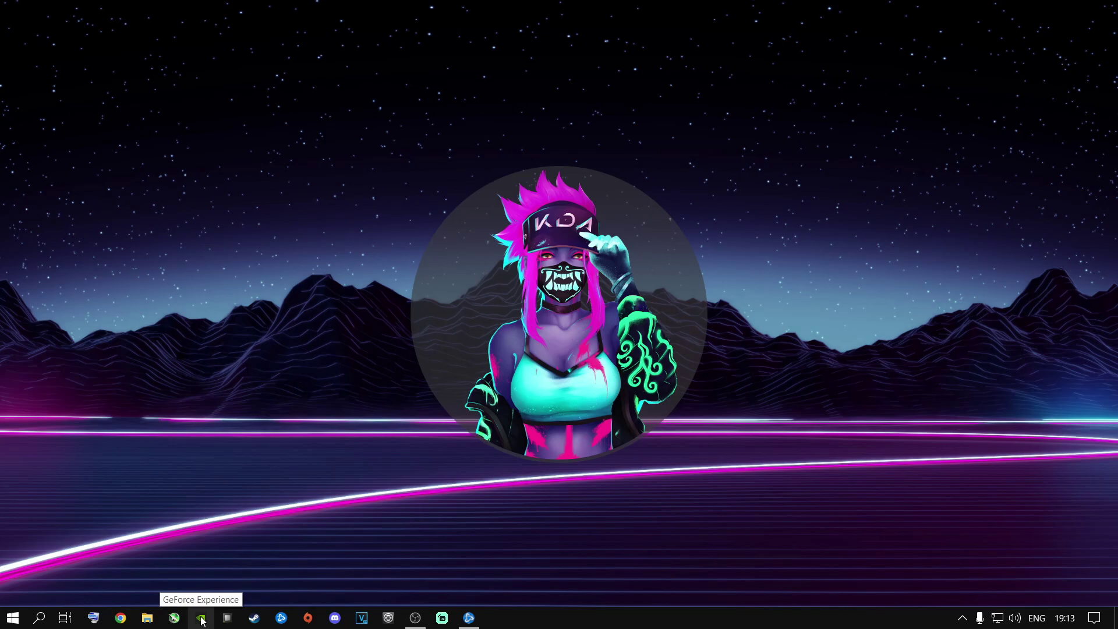
- In Chrome, search for "RTX 2060 driver download", look up the GeForce RTX 2060 Game Ready Driver on NVIDIA's download page, and close the browser
left_click(120, 617)
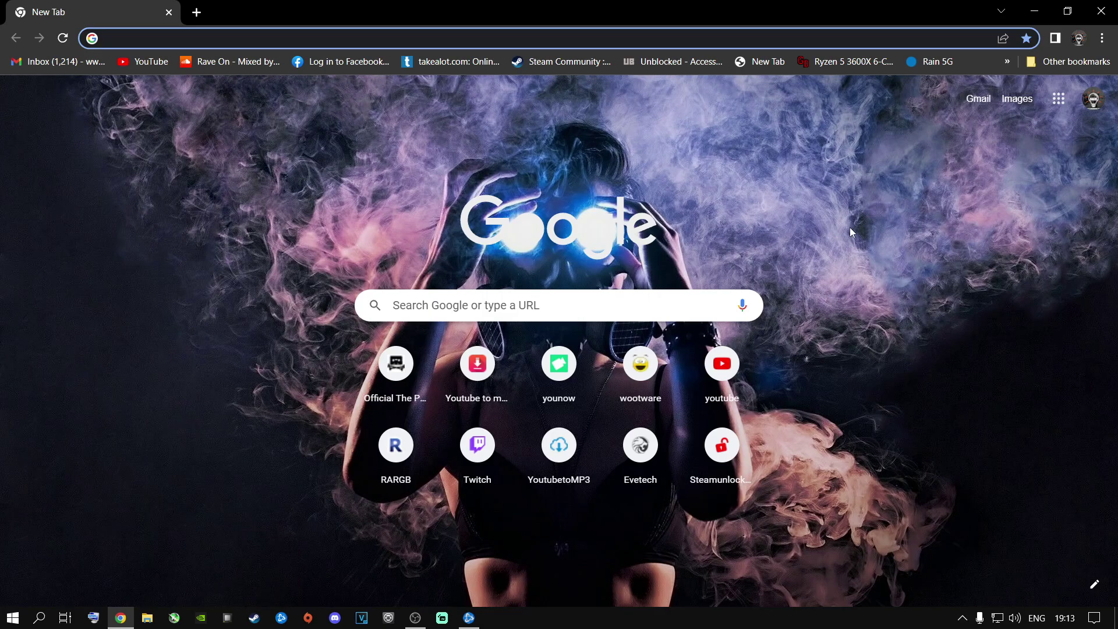
left_click(742, 305)
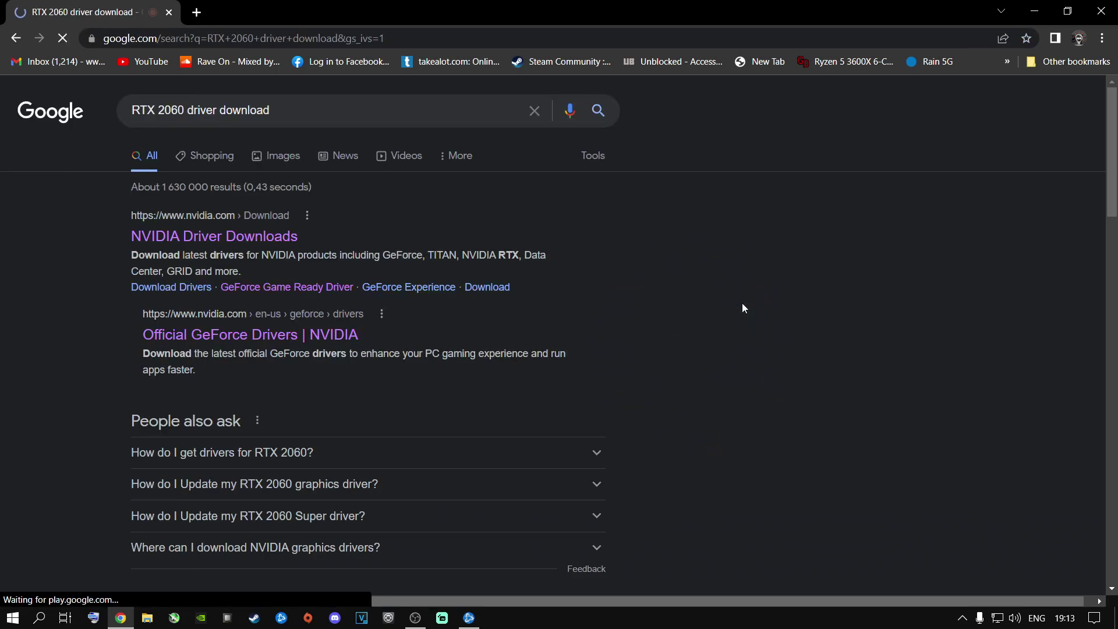
left_click(198, 240)
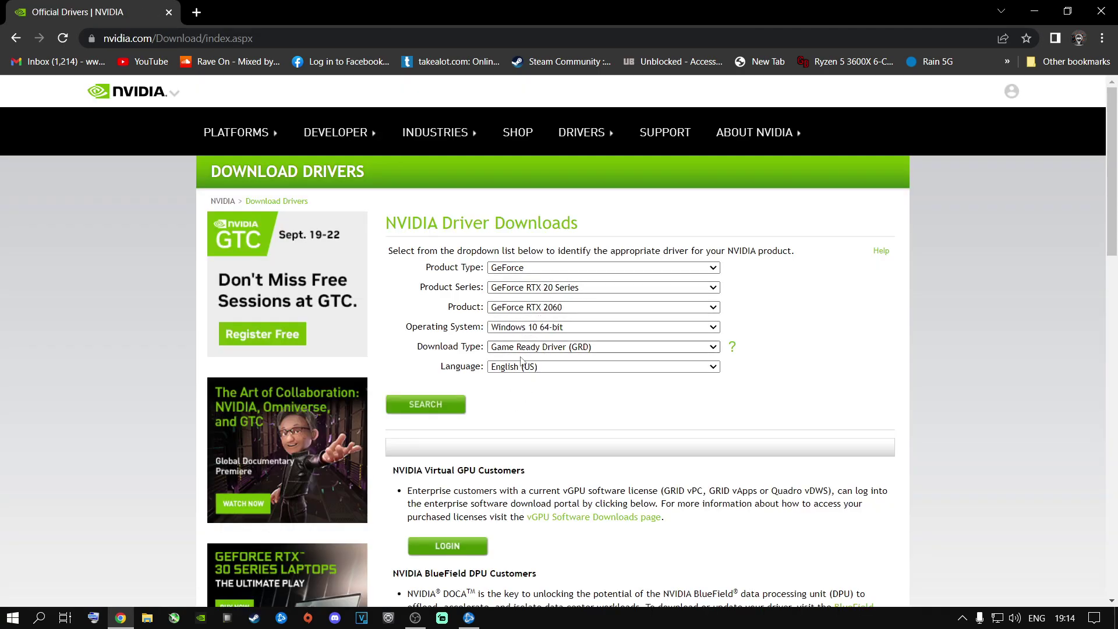
left_click(425, 408)
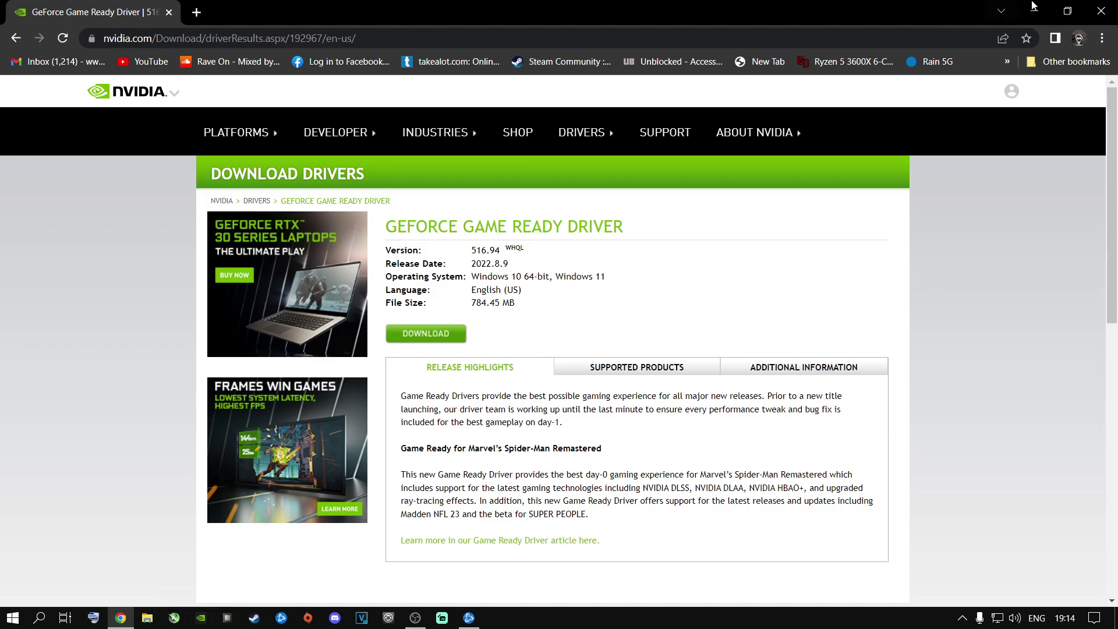
left_click(1101, 11)
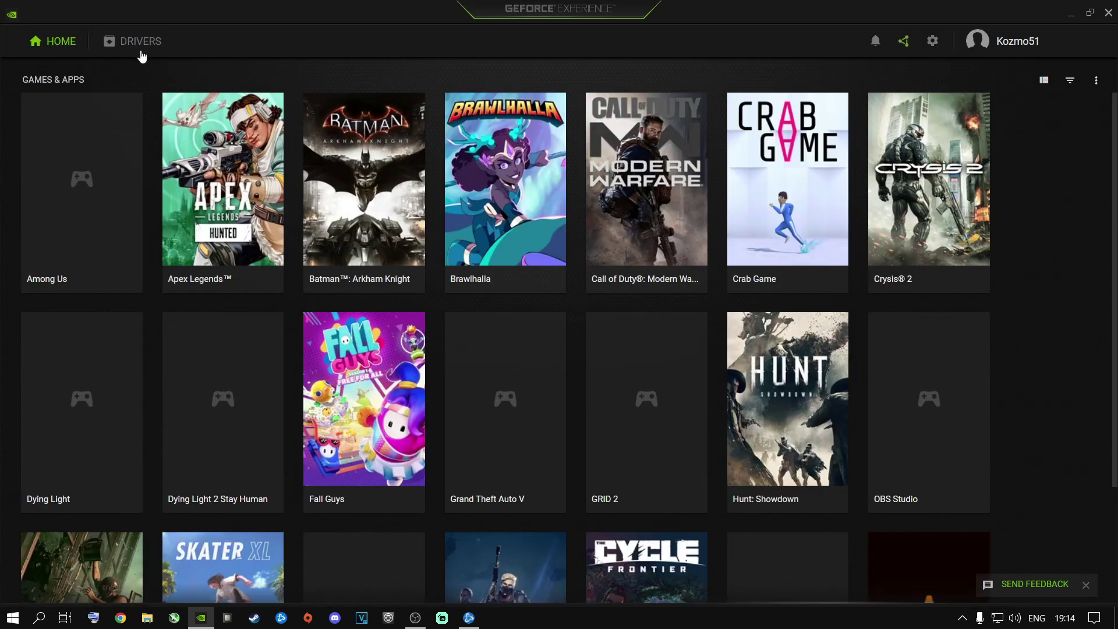
- In GeForce Experience, check for Game Ready Driver updates, dismiss the notification, and close the program
left_click(141, 56)
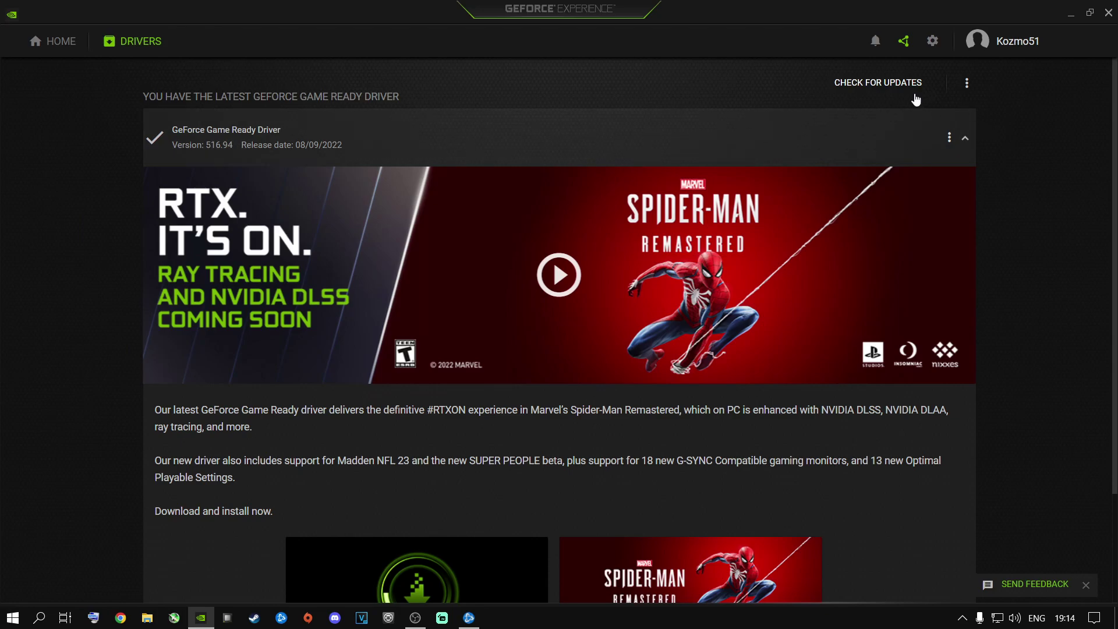
left_click(916, 93)
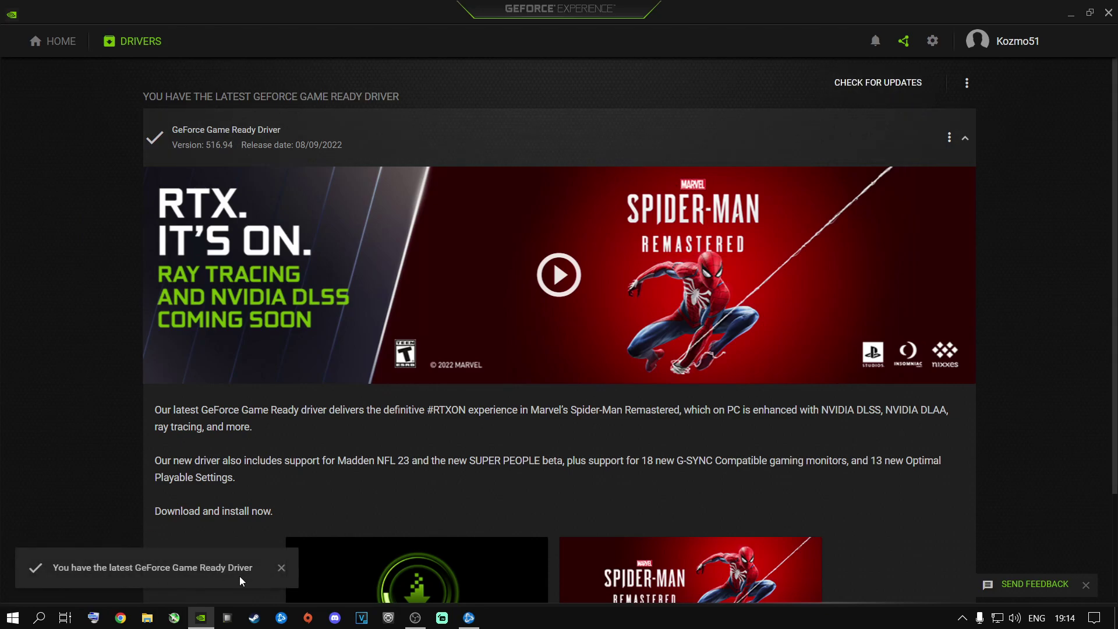
left_click(281, 568)
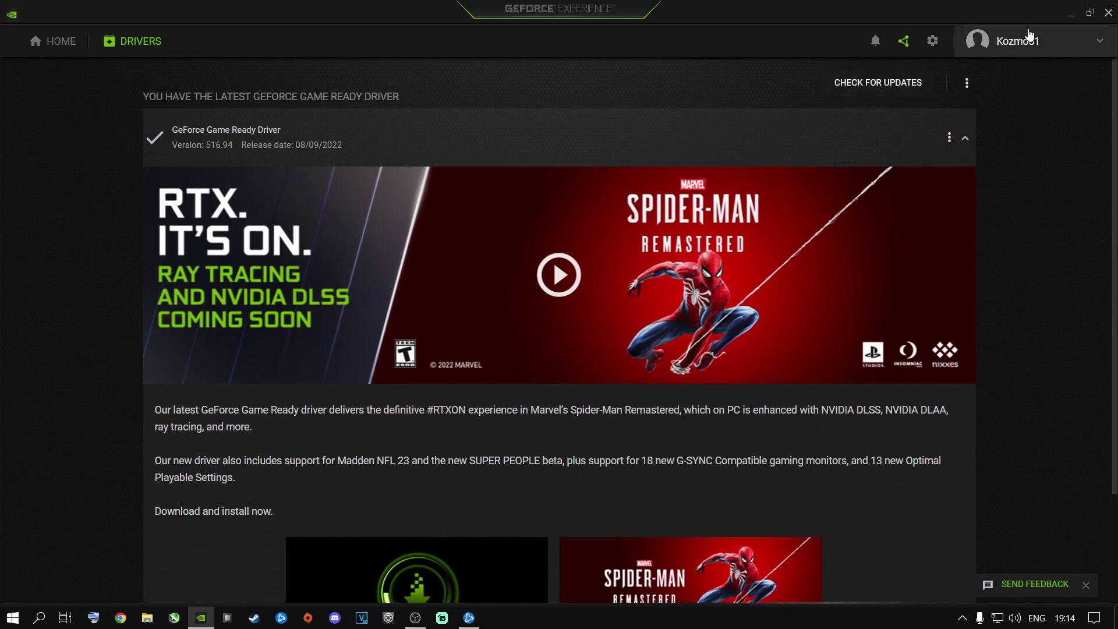
left_click(1108, 13)
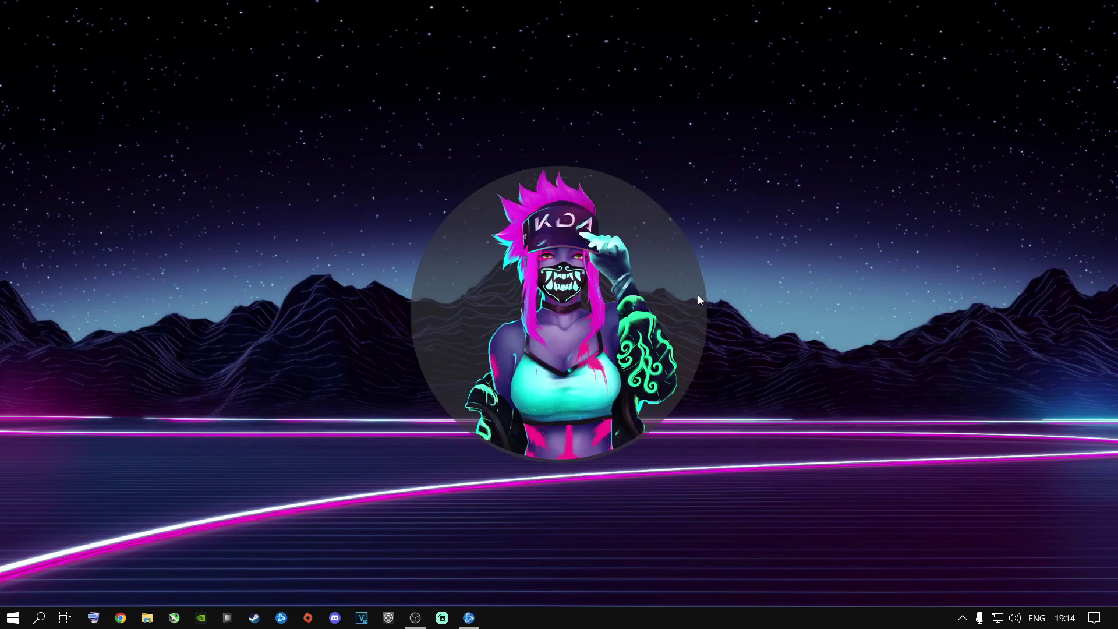
- Open the NVIDIA Control Panel and set the image settings with preview to use the advanced 3D image settings
left_click(962, 618)
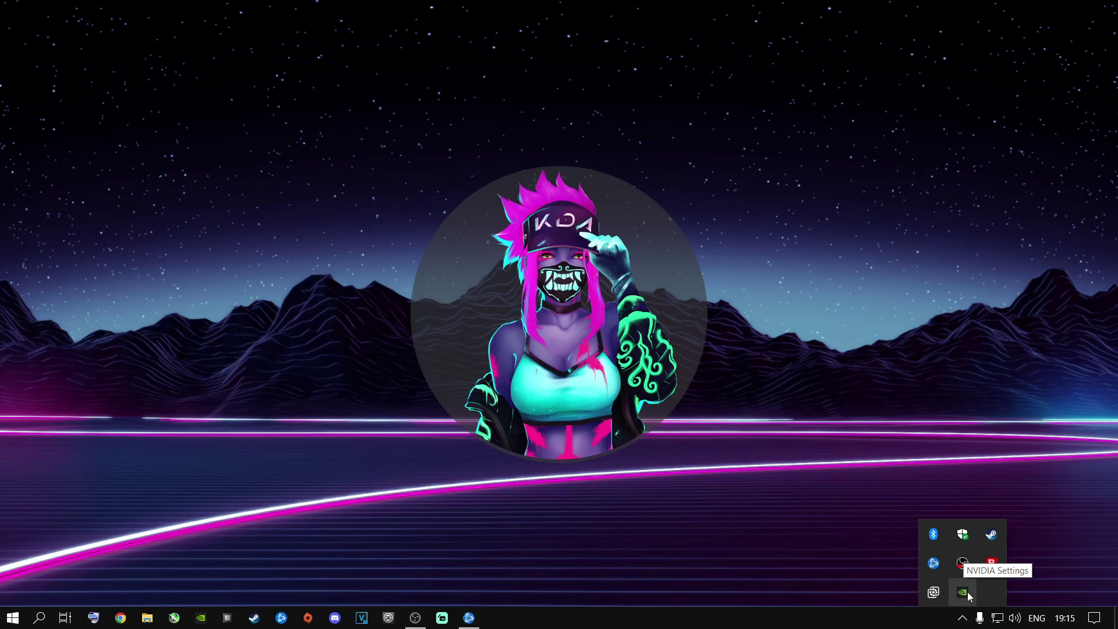
left_click(963, 617)
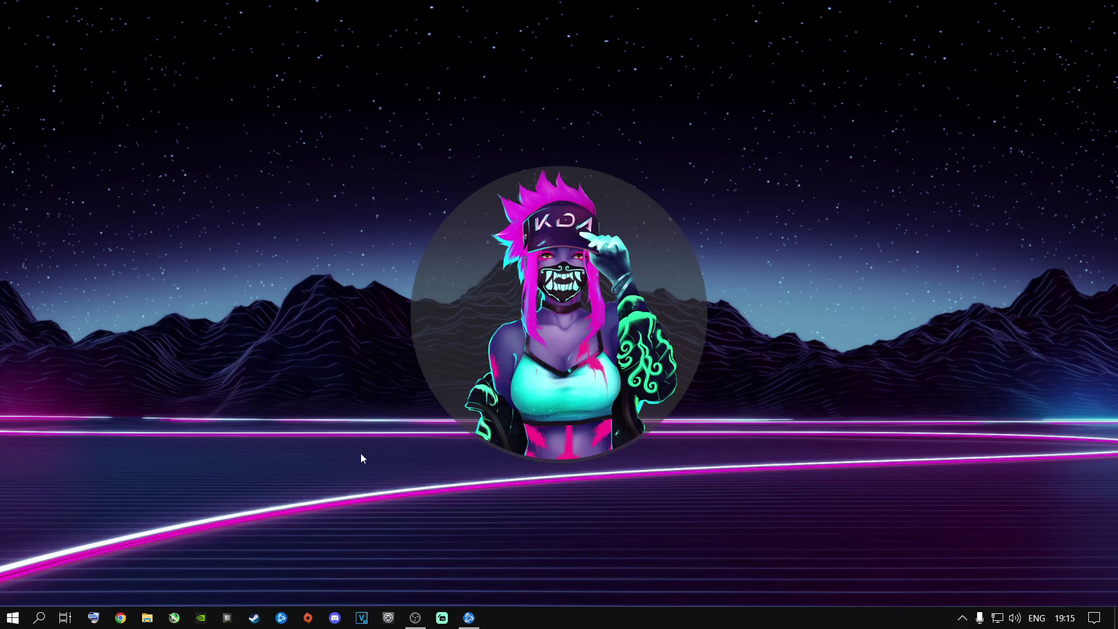
right_click(347, 403)
left_click(393, 522)
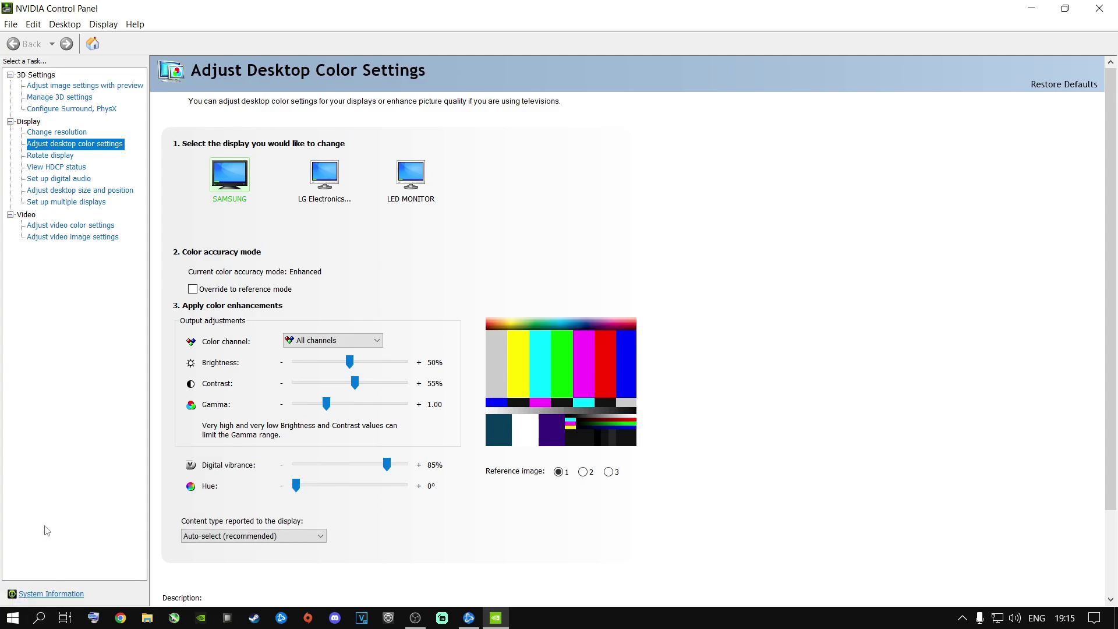
left_click(67, 87)
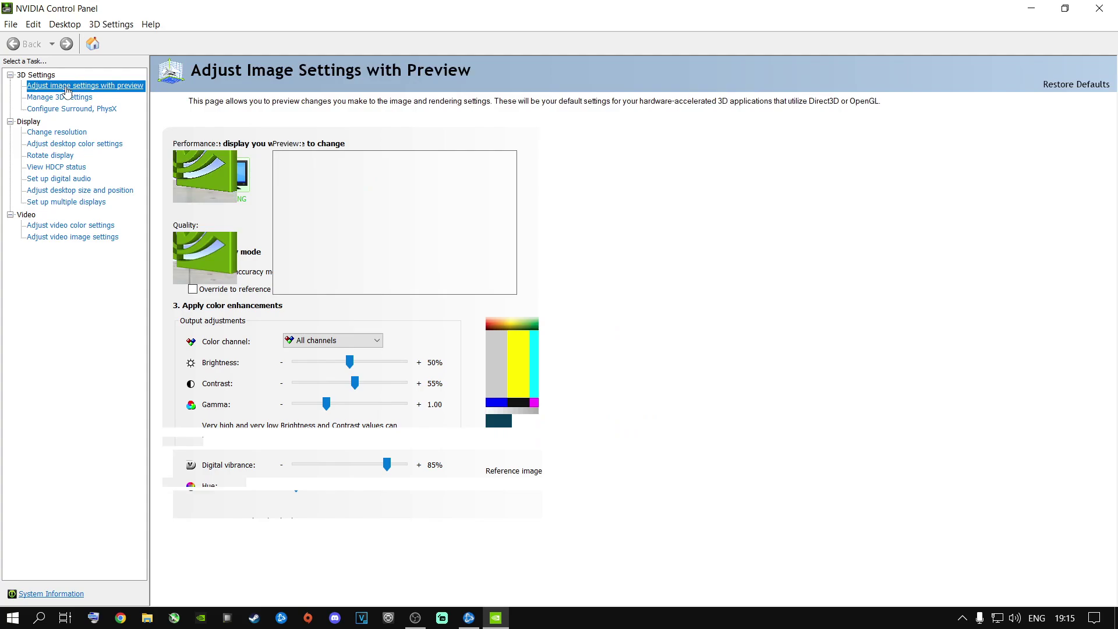
left_click(284, 334)
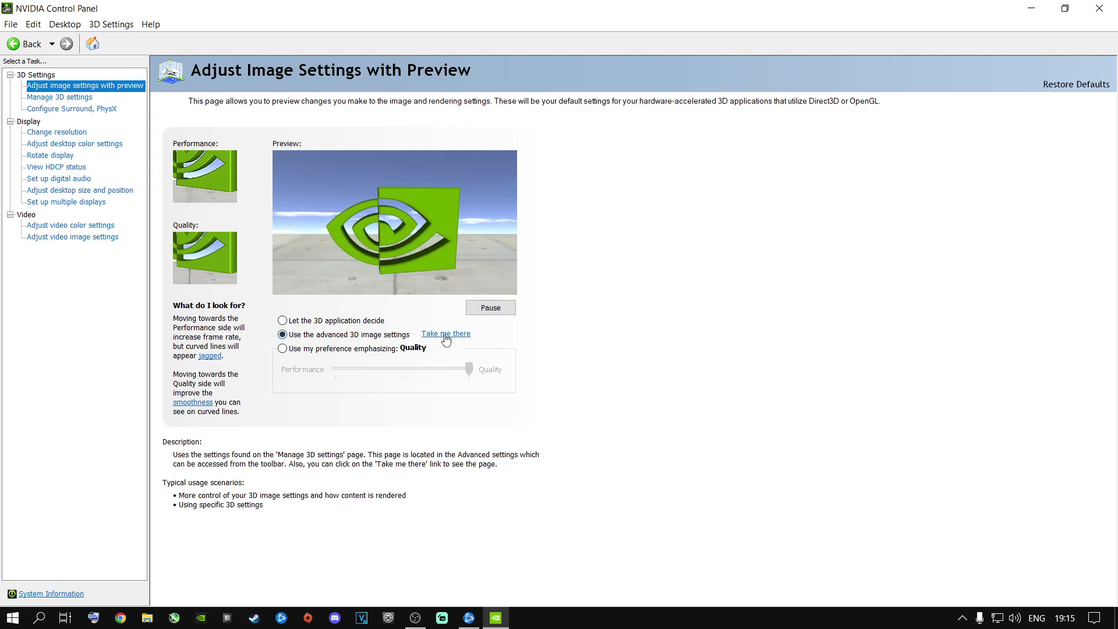
- Review the global 3D settings under Manage 3D settings, from image scaling to vertical sync, and check the program-specific settings
left_click(53, 99)
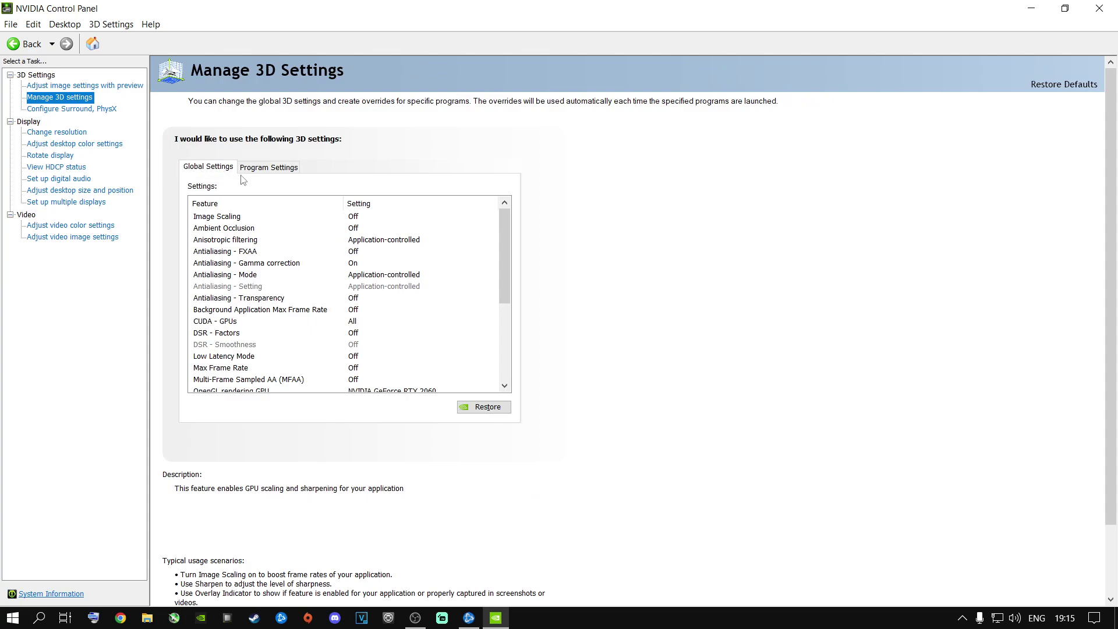
left_click(255, 167)
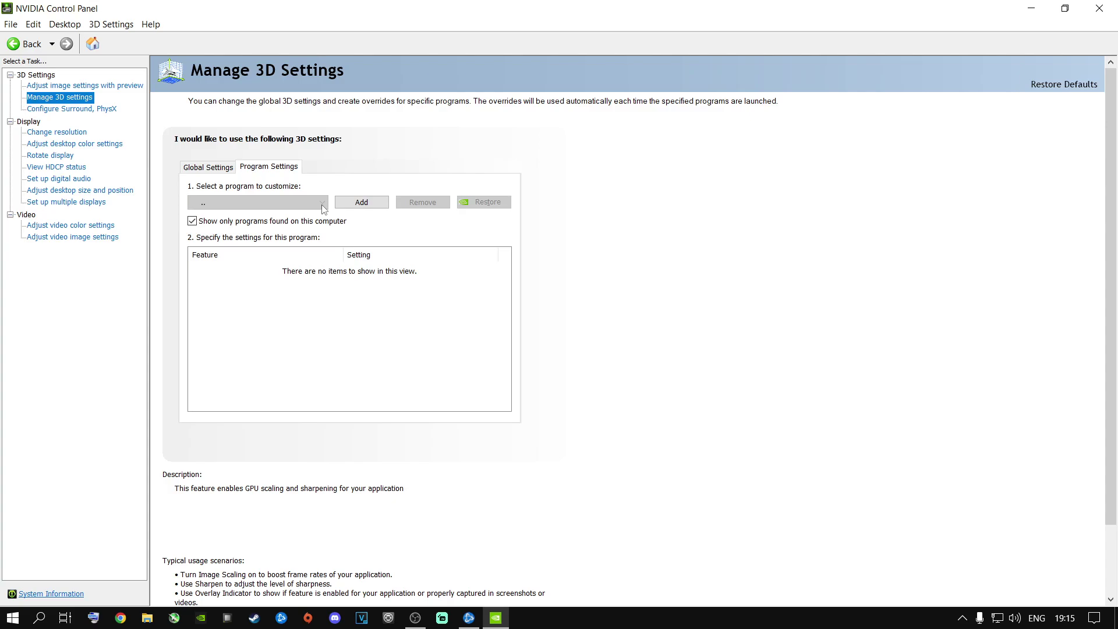
left_click(221, 175)
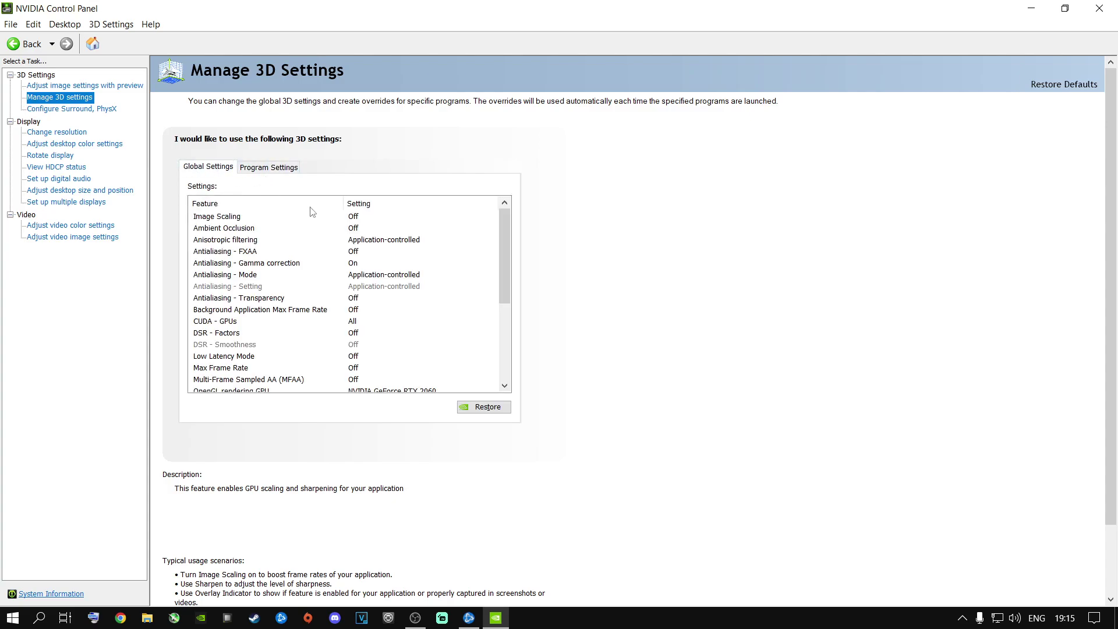
mouse_move(505, 233)
left_mouse_down()
mouse_move(504, 322)
mouse_move(505, 216)
left_mouse_up()
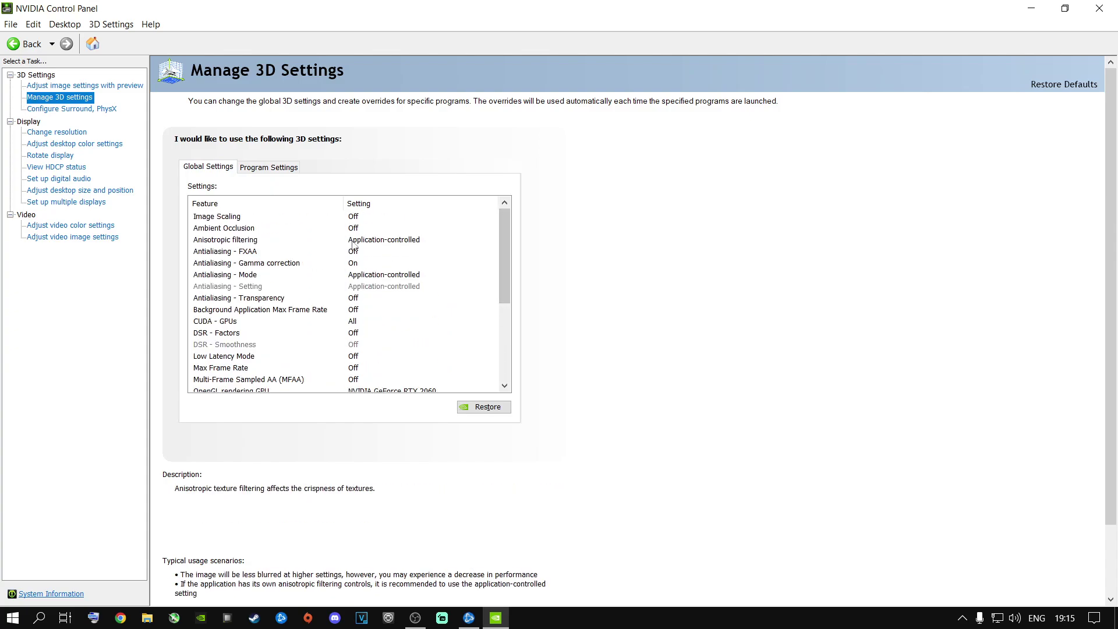
scroll(379, 280, "down", 1)
scroll(346, 296, "down", 1)
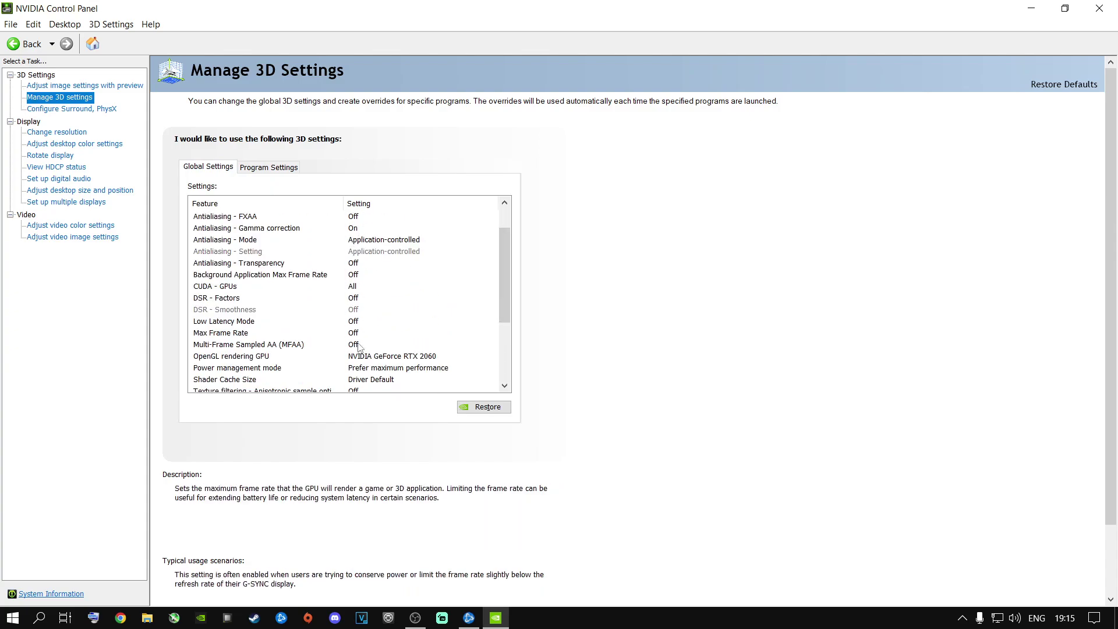
left_click_drag(502, 278, 502, 317)
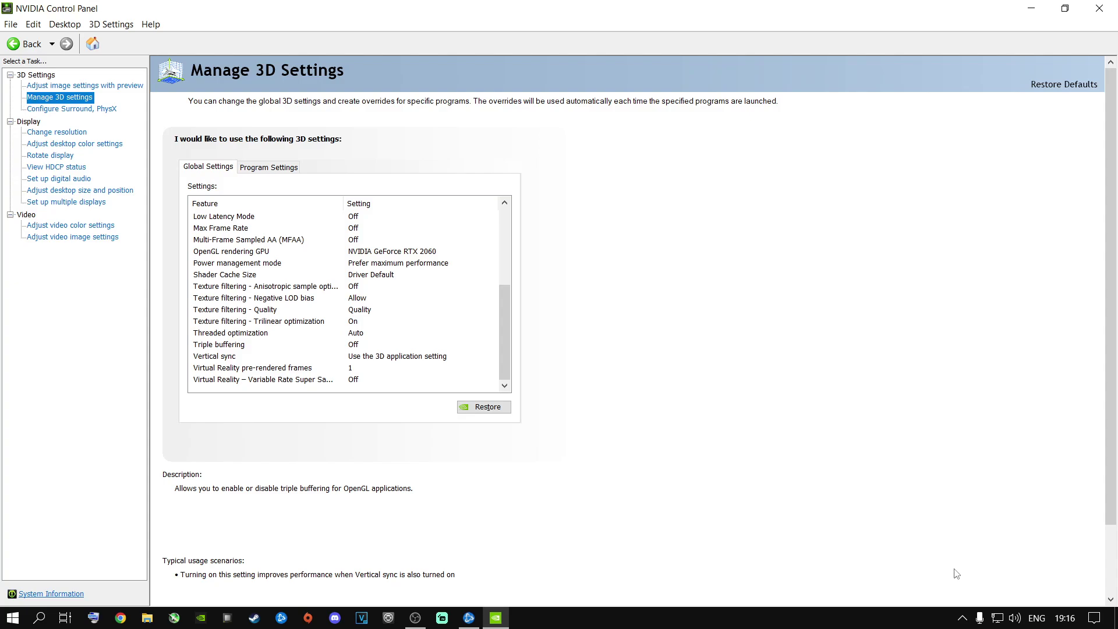
- Set the PhysX processor to NVIDIA GeForce RTX 2060 and apply the change
left_click(70, 109)
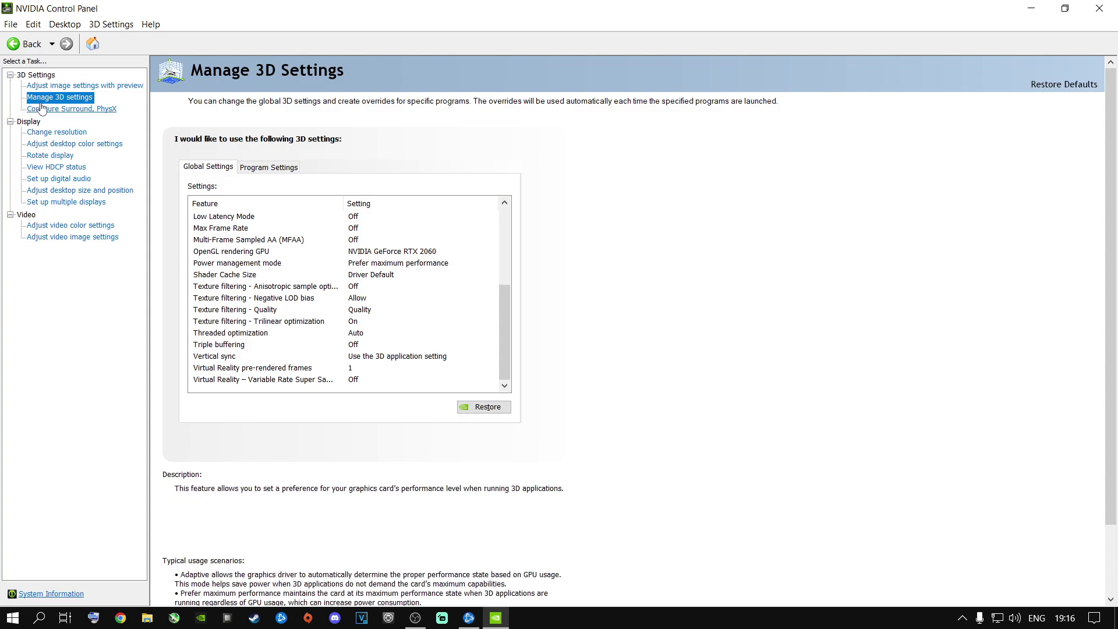
left_click(476, 193)
left_click(438, 204)
left_click(435, 194)
left_click(437, 209)
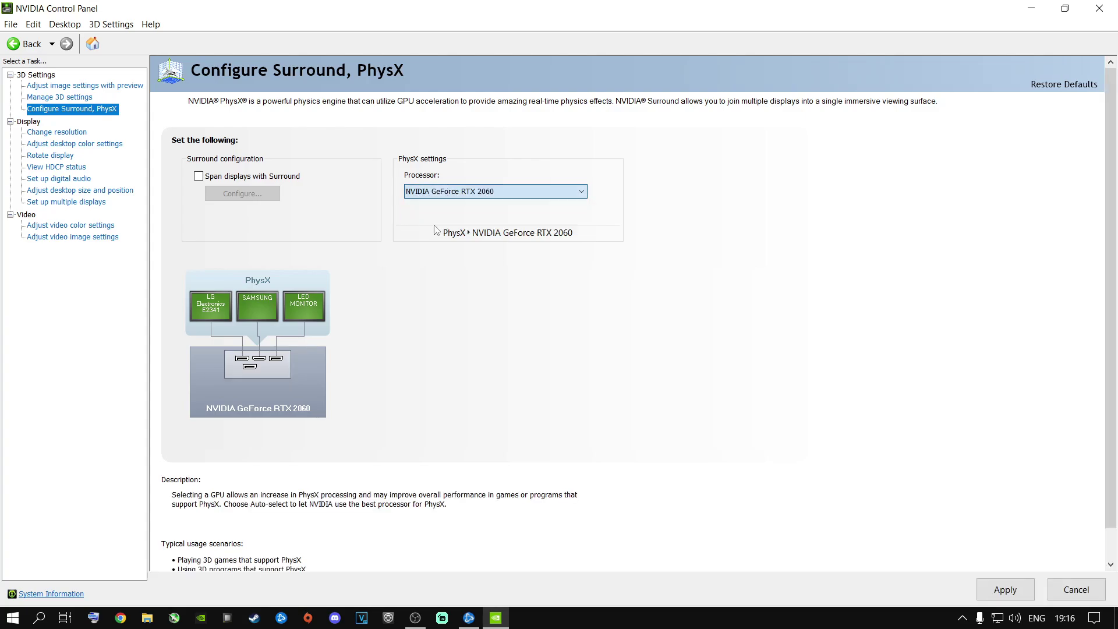
left_click(1006, 590)
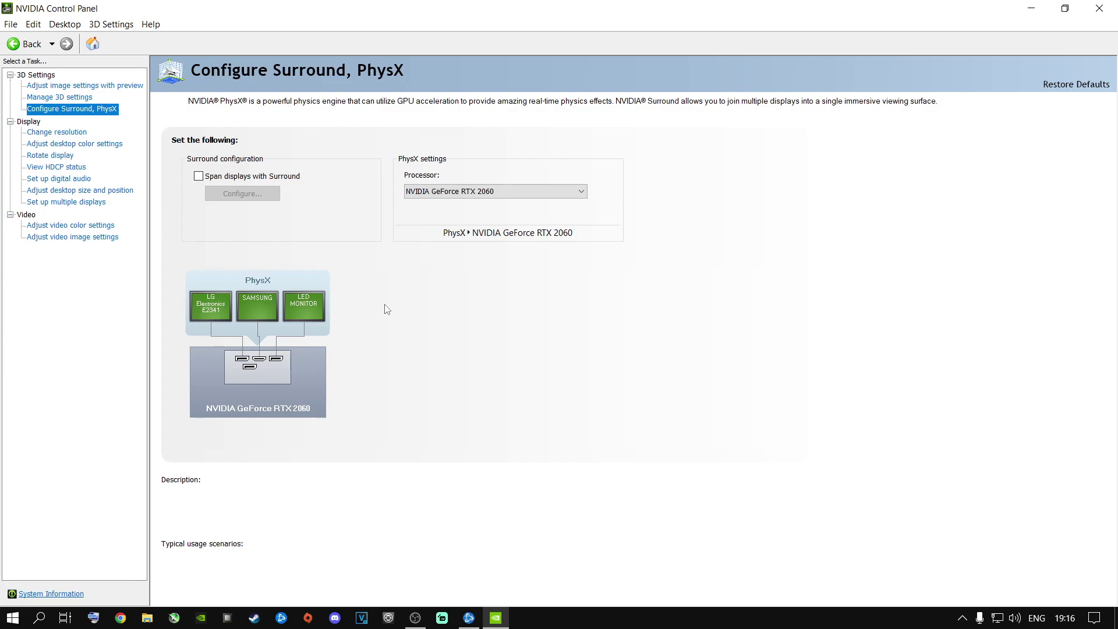
- In the desktop color settings, show reference image 3, try digital vibrance at 20%, apply 85% for the SAMSUNG display, and close the control panel
left_click(46, 145)
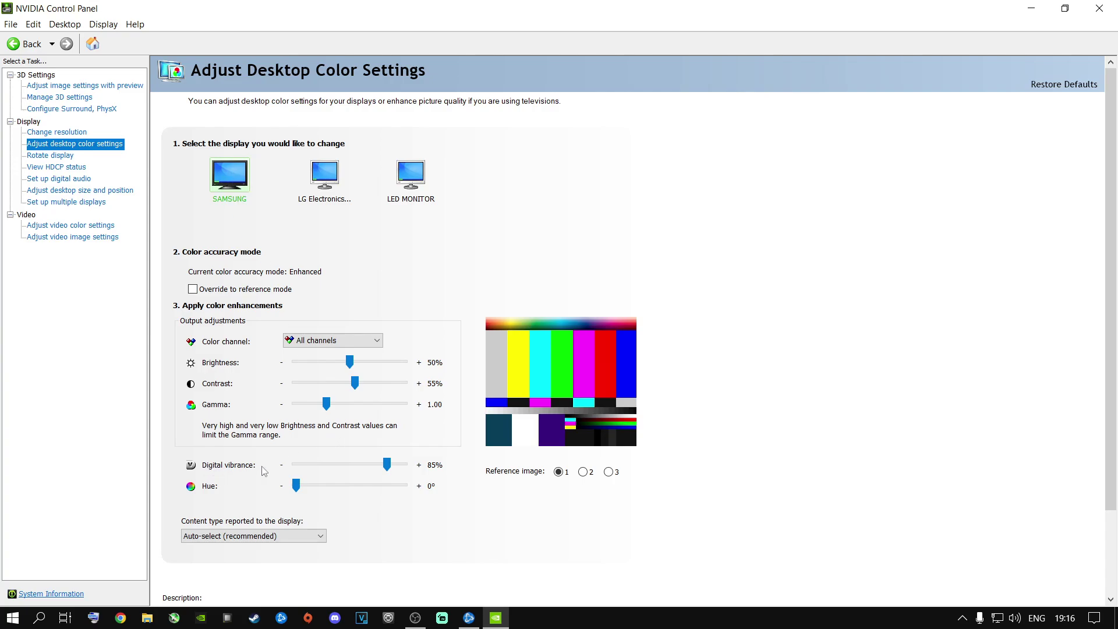
left_click(609, 473)
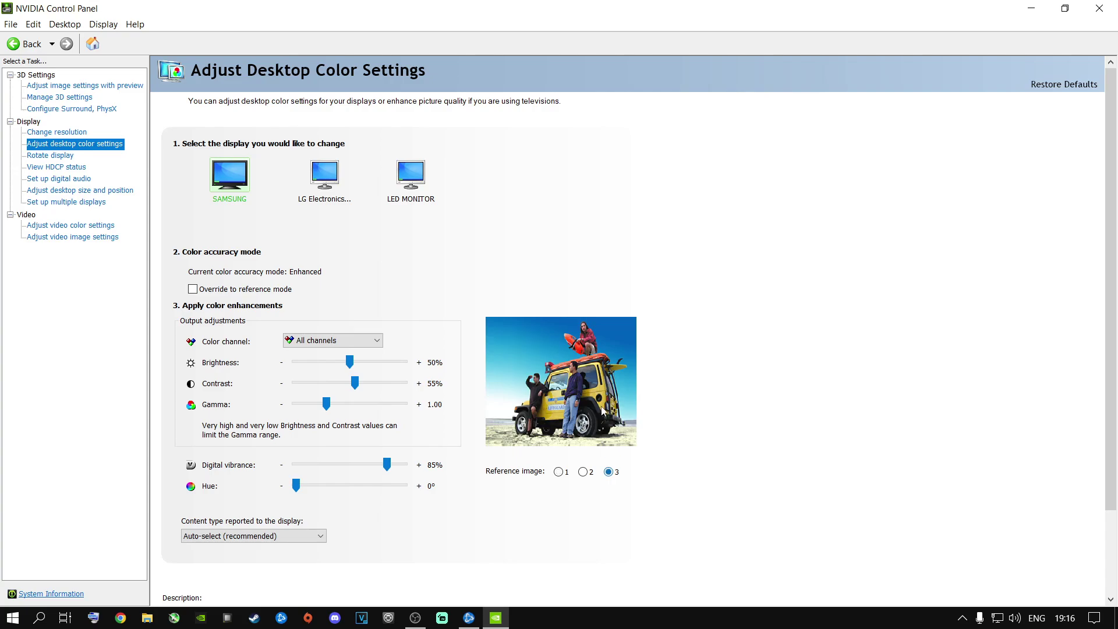
left_click_drag(381, 464, 313, 464)
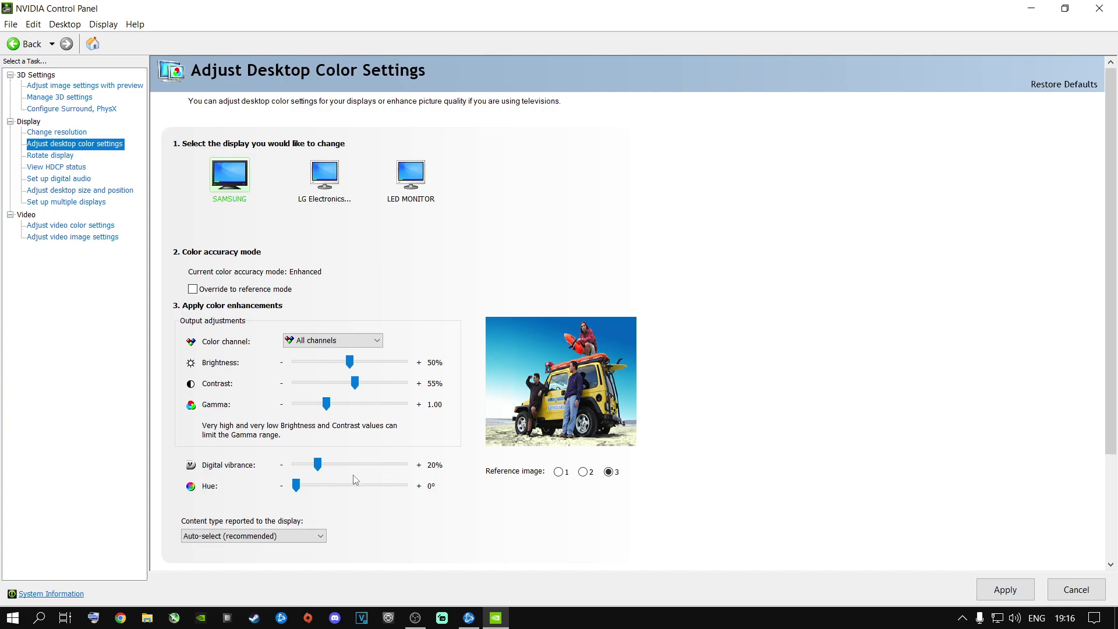
left_click_drag(317, 464, 389, 470)
left_click(997, 598)
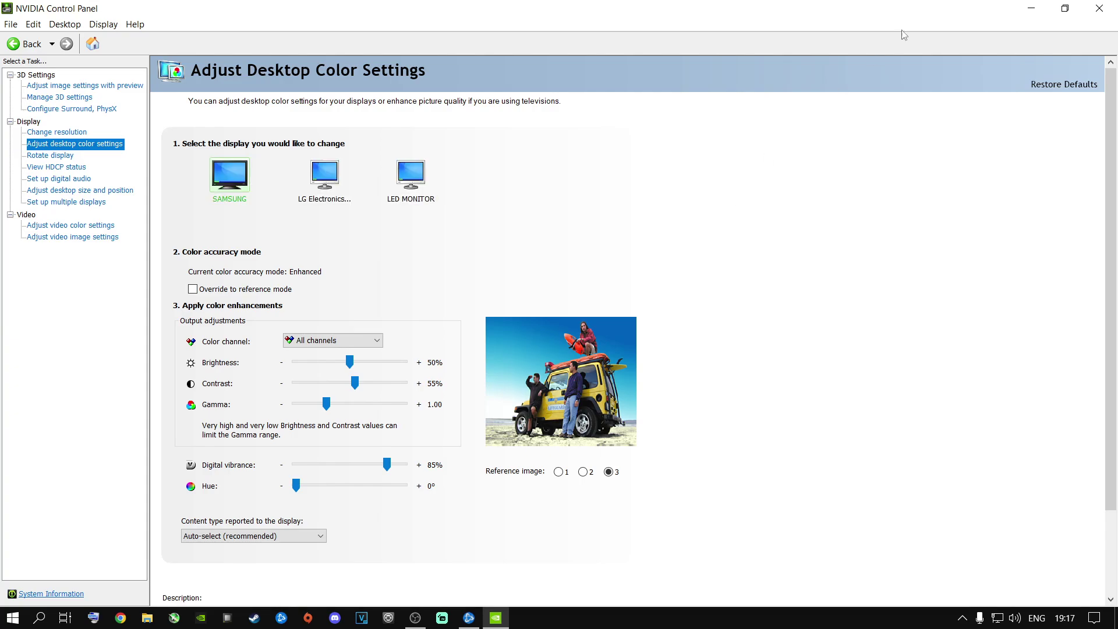
left_click(1099, 9)
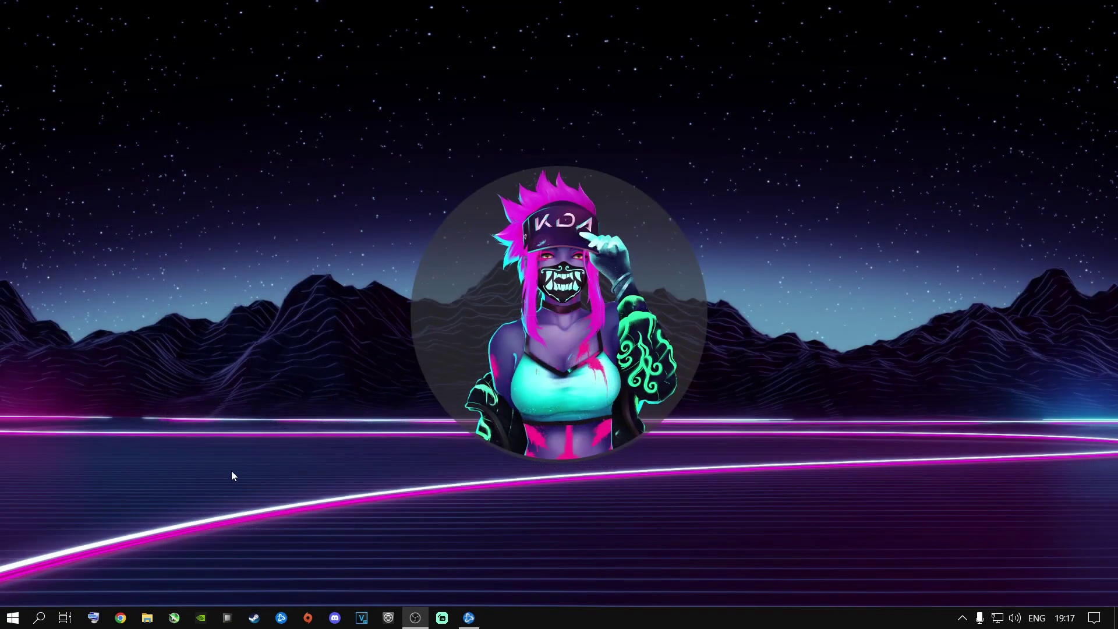
- Search Windows for "power", open the power plan overview through Edit power plan, and select the Ultimate Performance plan
left_click(39, 617)
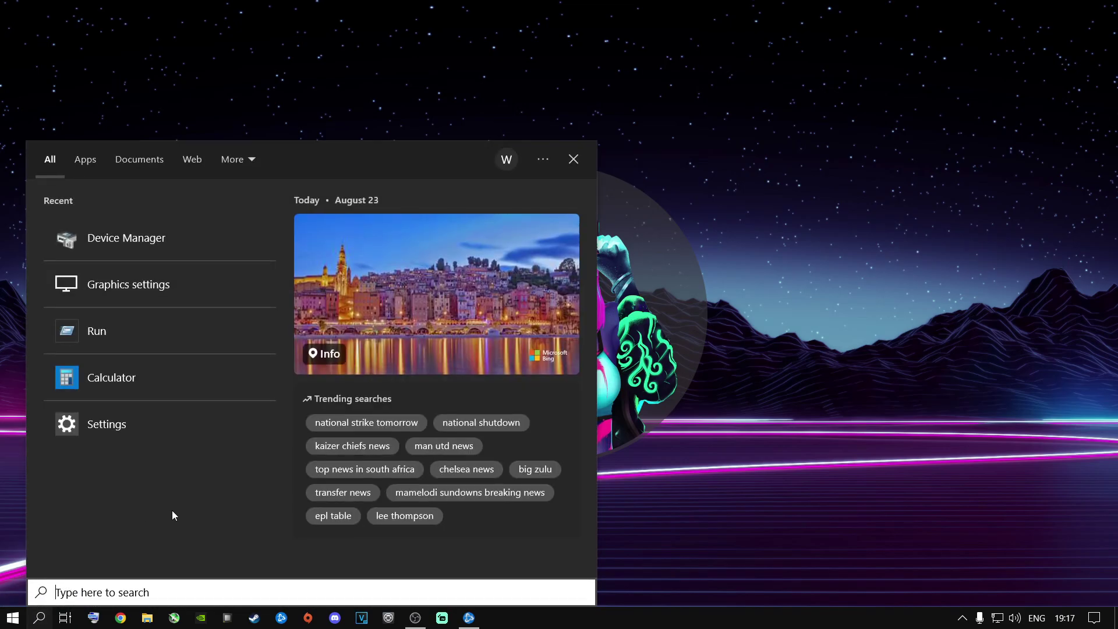
type("power")
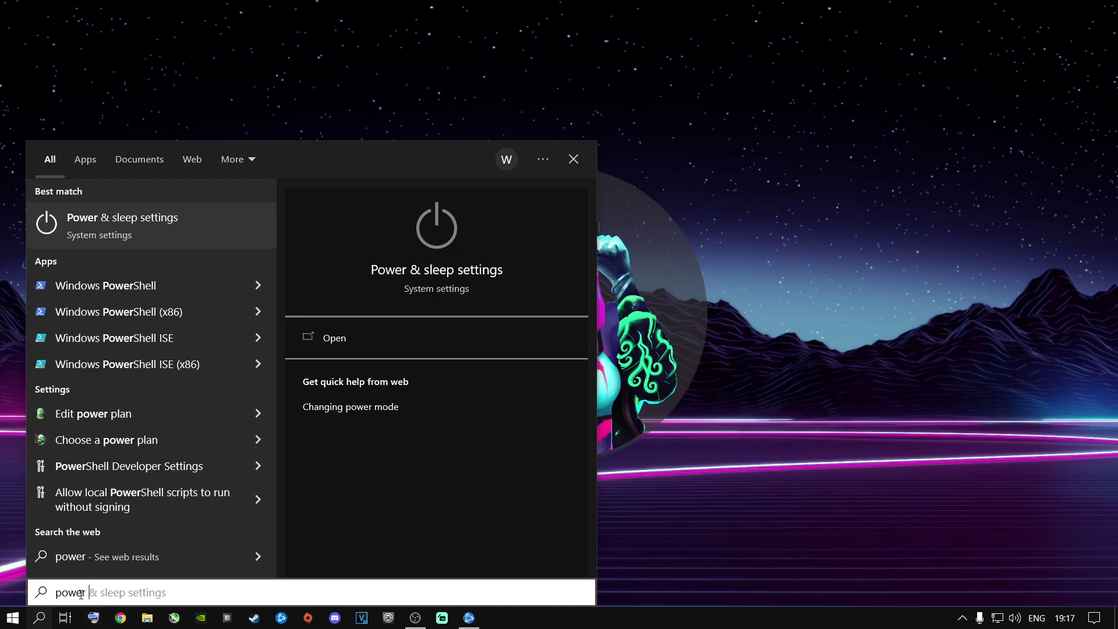
left_click(99, 415)
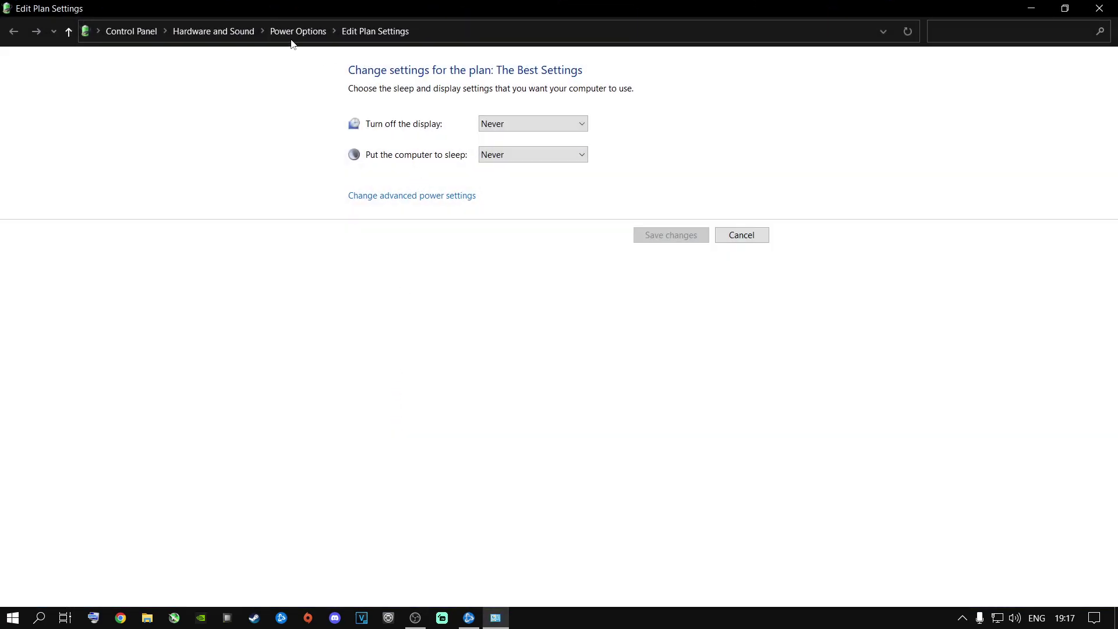
left_click(291, 32)
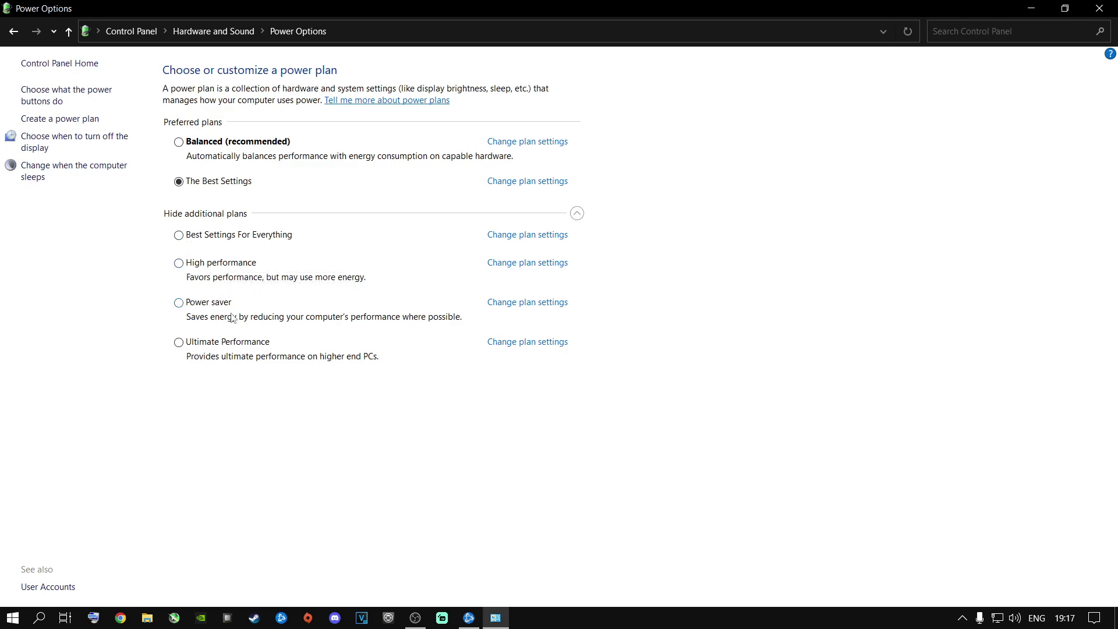
left_click(178, 345)
- Create a power plan named "For Warzone" based on High performance, with display and sleep timeouts at Never
left_click(53, 119)
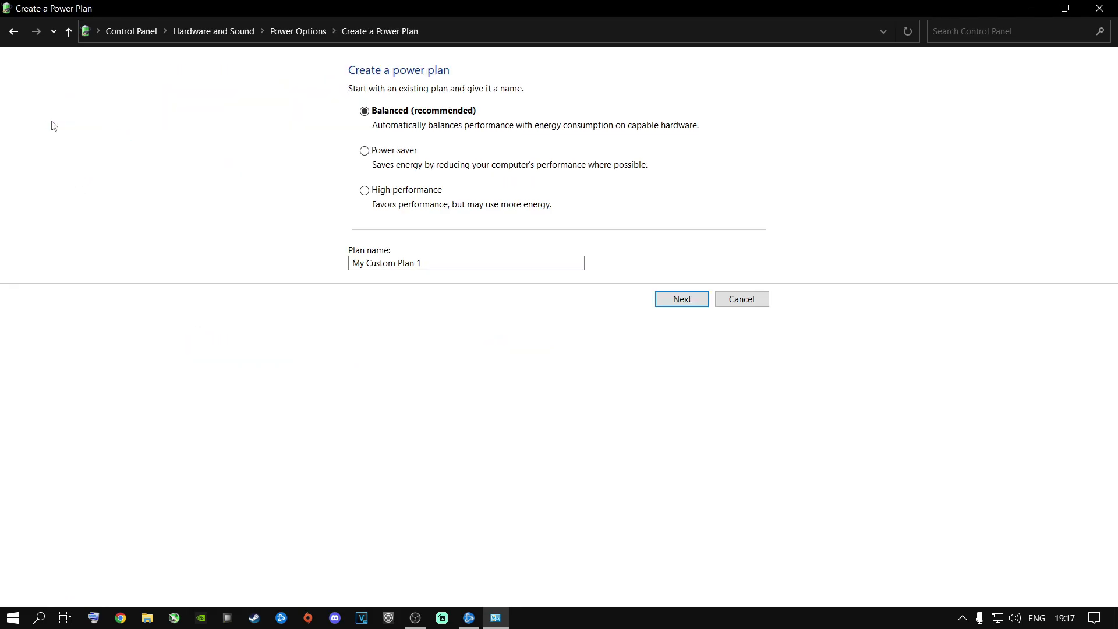
left_click(365, 191)
triple_click(424, 264)
key("BackSpace")
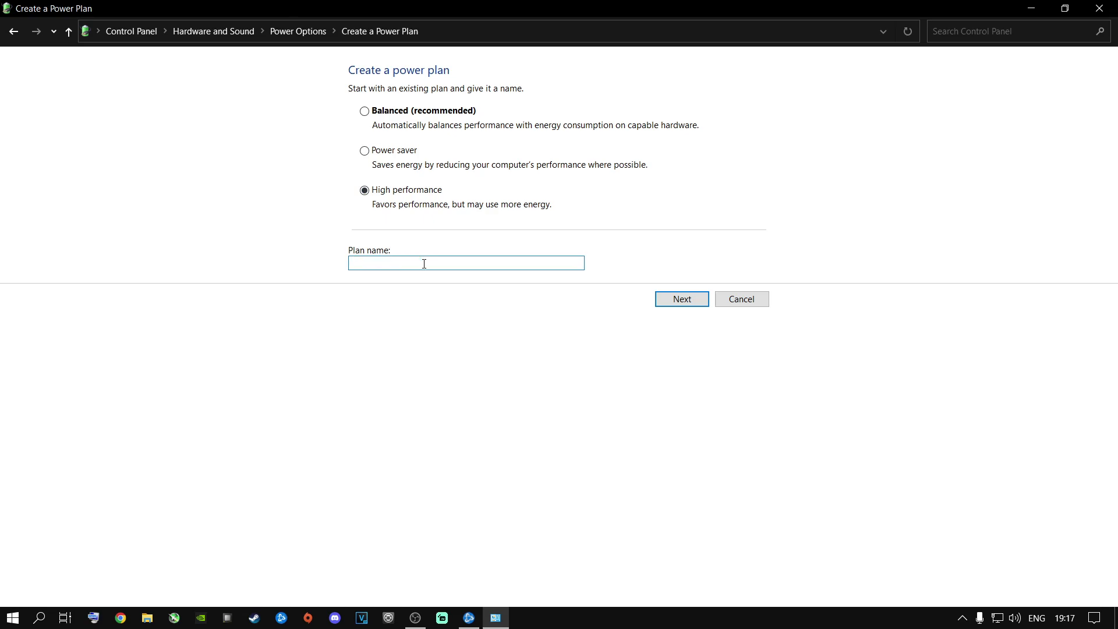
type("For Warzone")
left_click(694, 297)
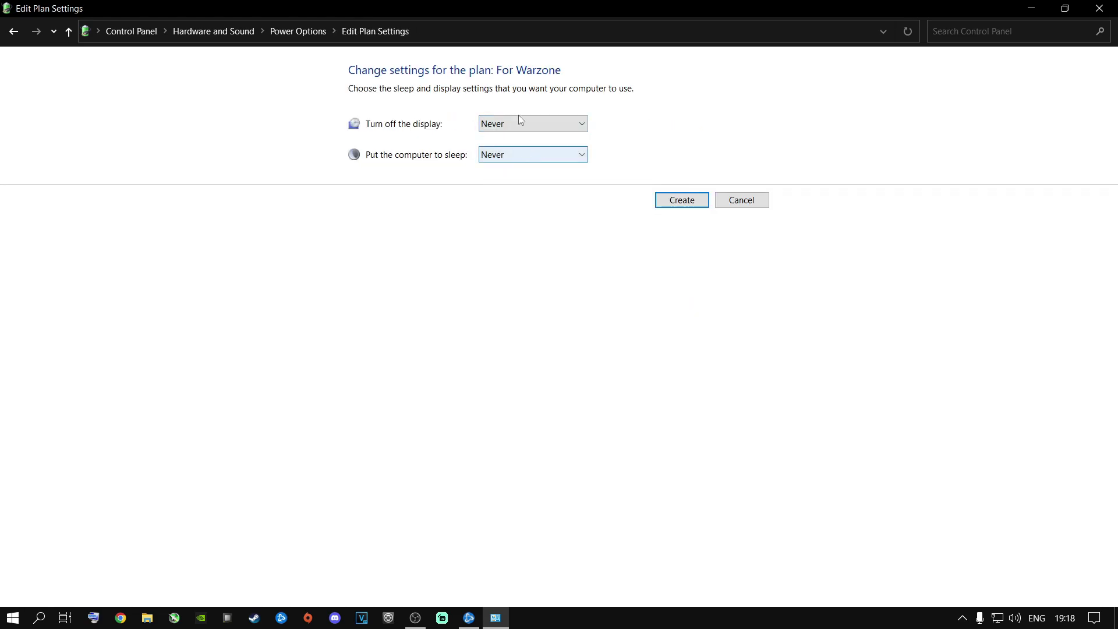
left_click(680, 200)
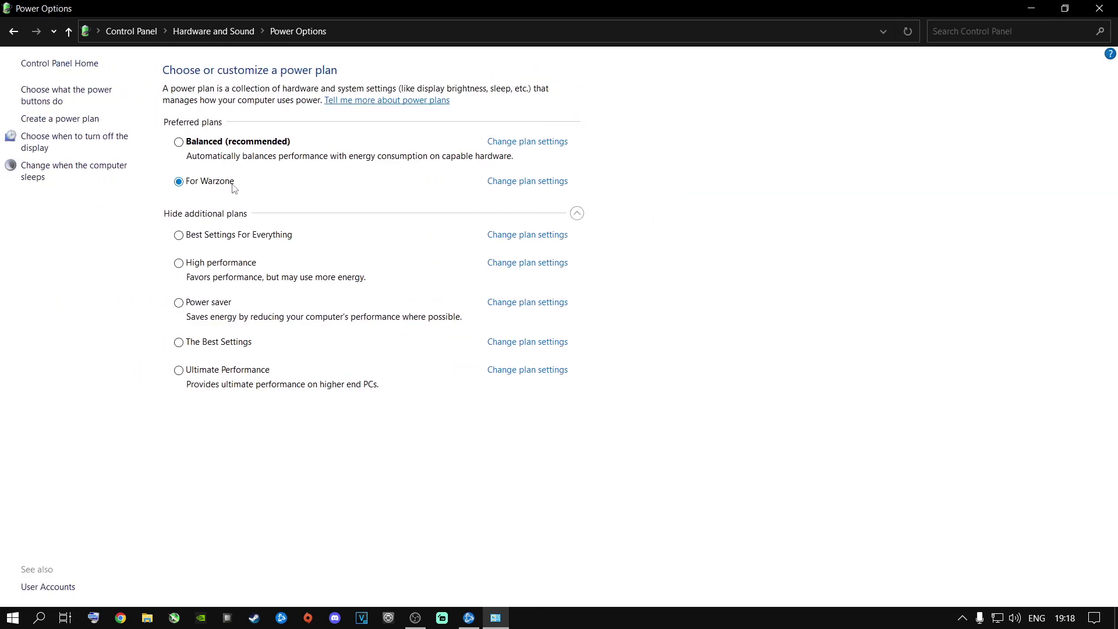
- In the For Warzone plan's advanced power settings, set the hard disk to turn off after 0 minutes (Never)
left_click(512, 182)
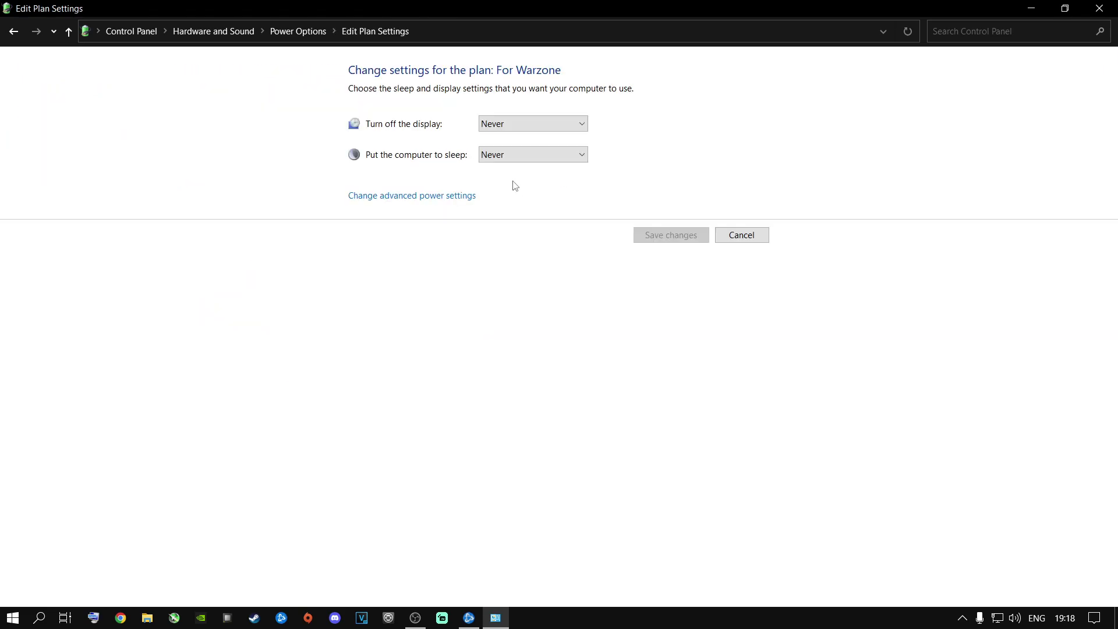
left_click(406, 198)
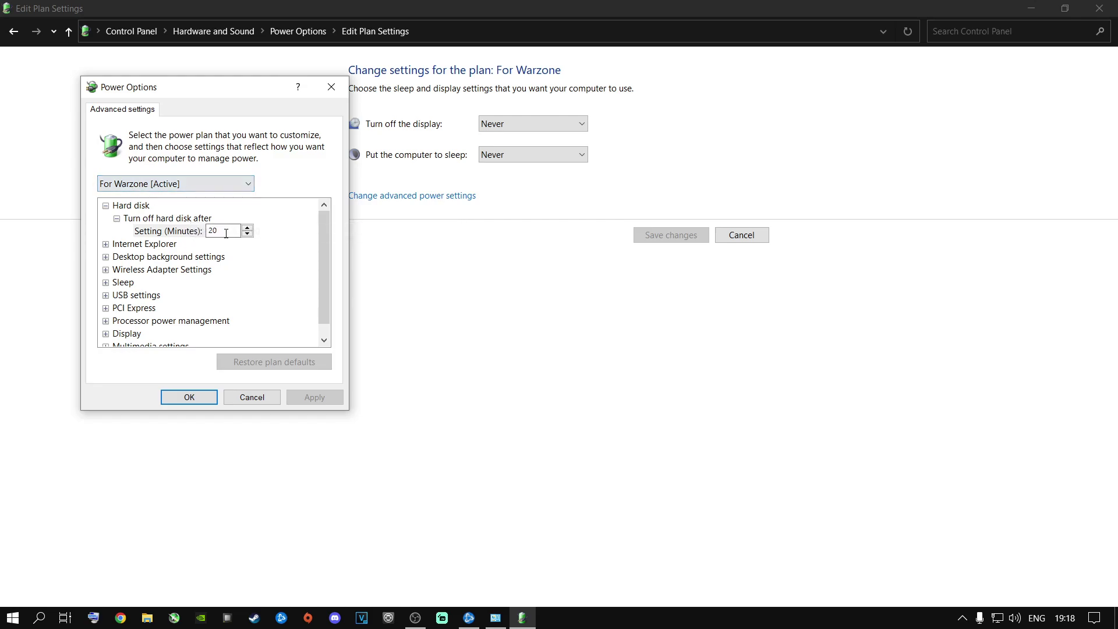
left_click(224, 232)
key("BackSpace")
key("BackSpace")
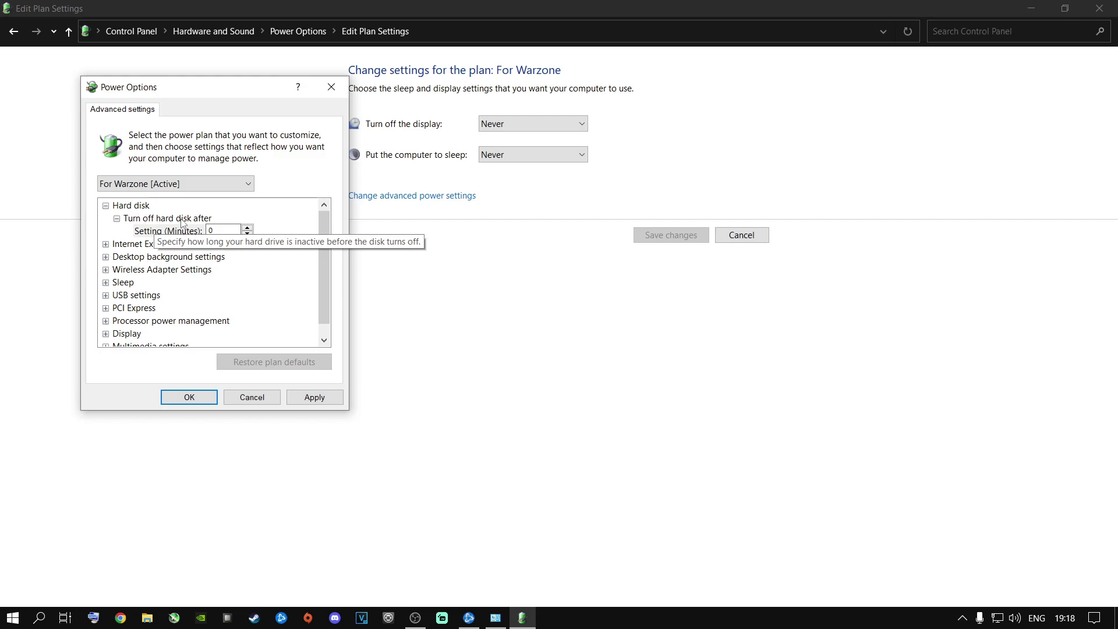
left_click(145, 249)
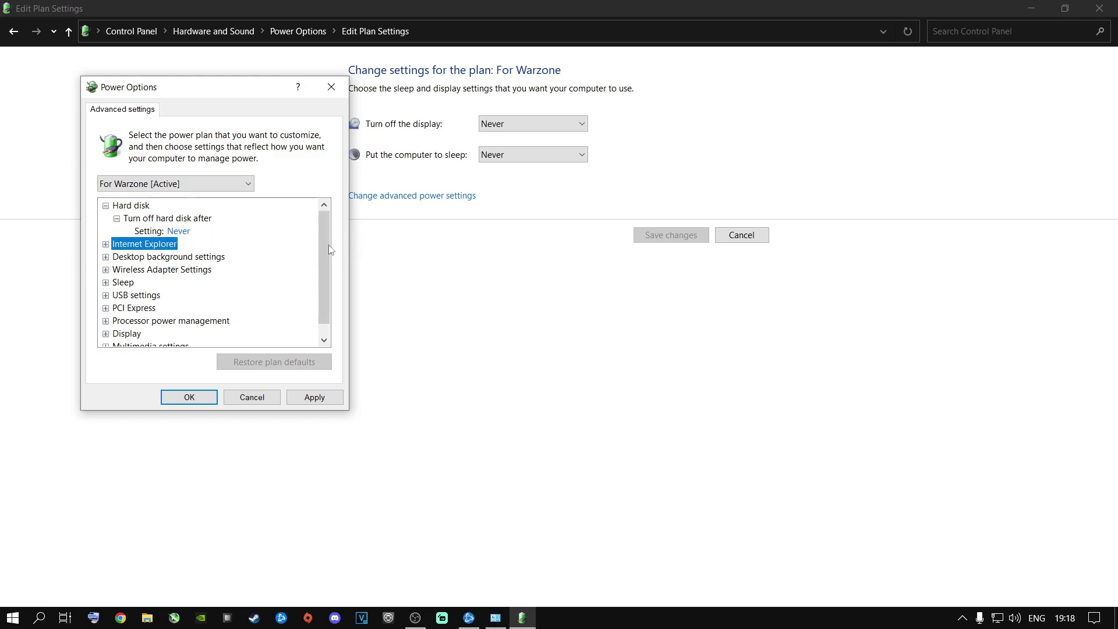
- Check the minimum and maximum processor states under Processor power management, apply the advanced power settings, and close the plan window
left_click_drag(320, 235, 319, 290)
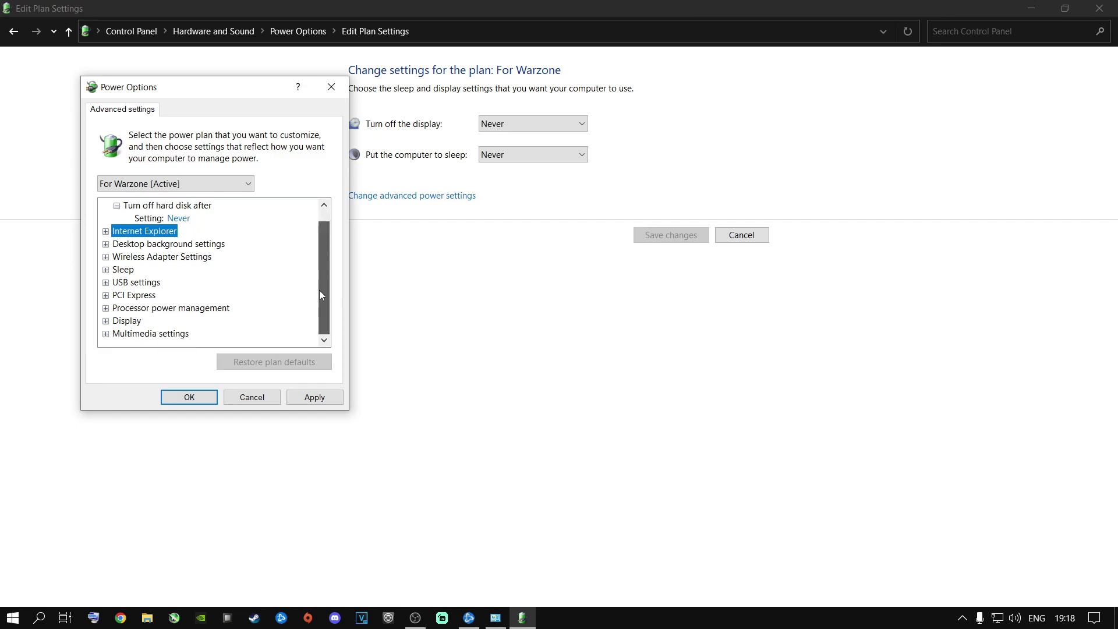
left_click(105, 307)
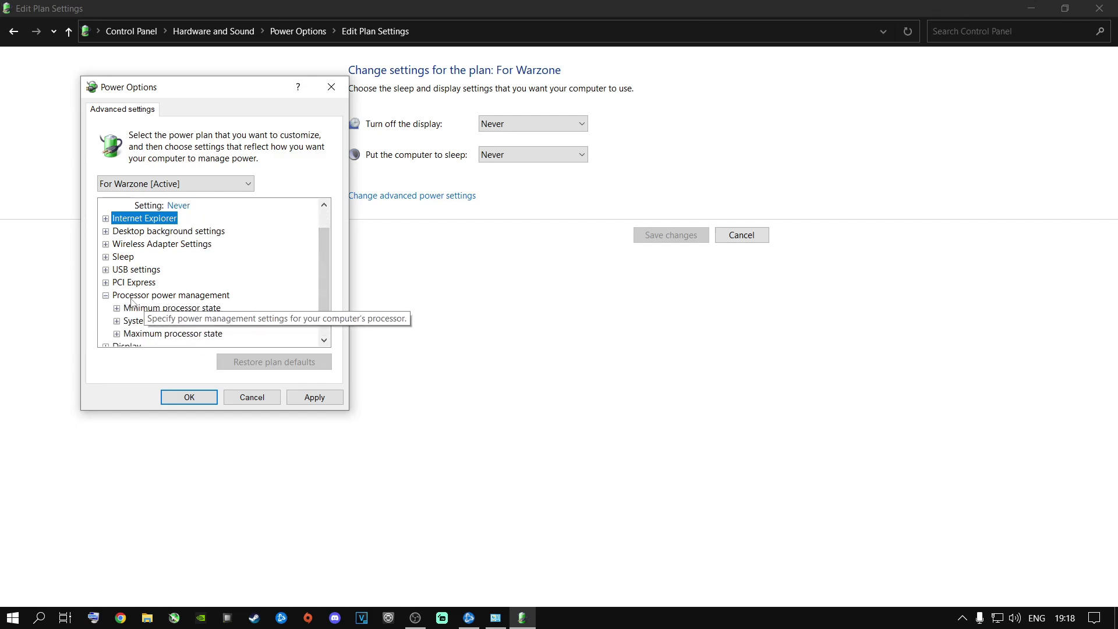
left_click(117, 307)
scroll(188, 325, "down", 1)
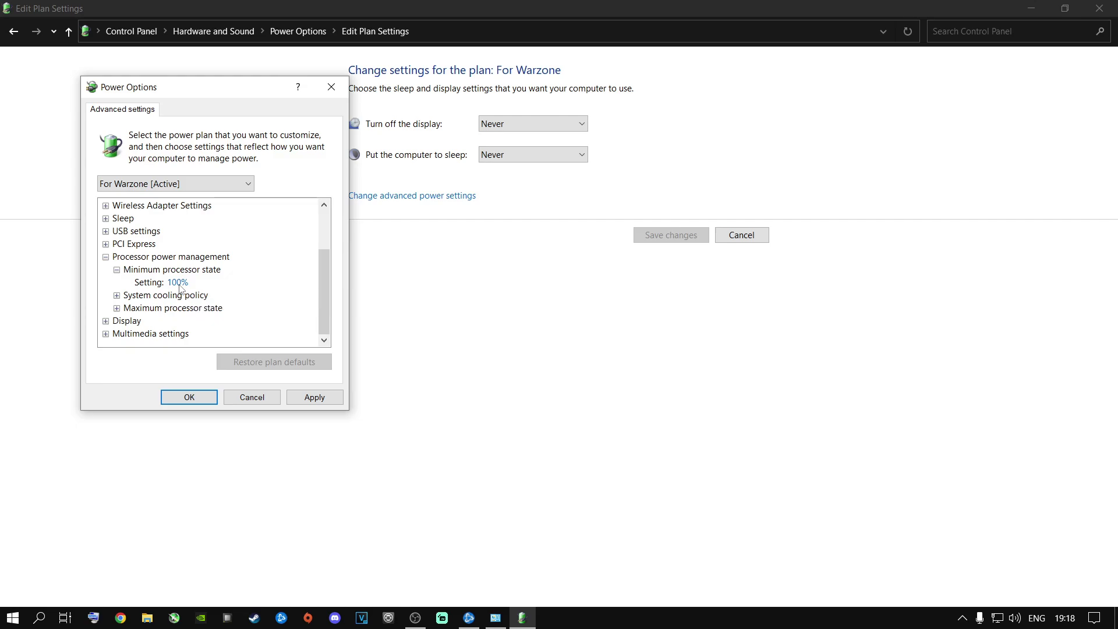
left_click(117, 307)
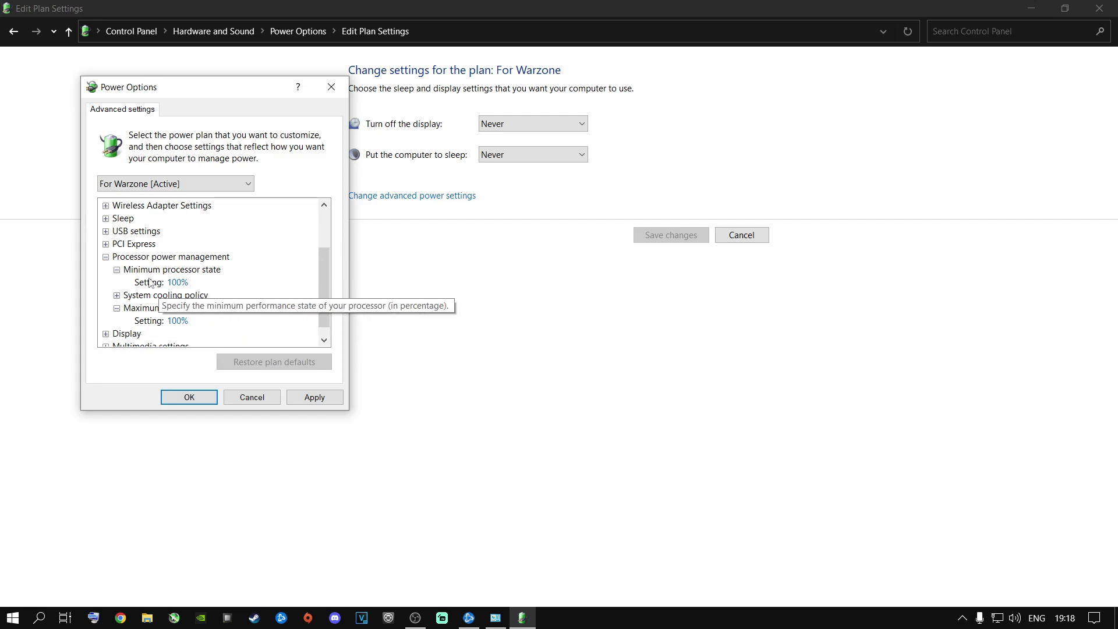
left_click(319, 401)
left_click(199, 398)
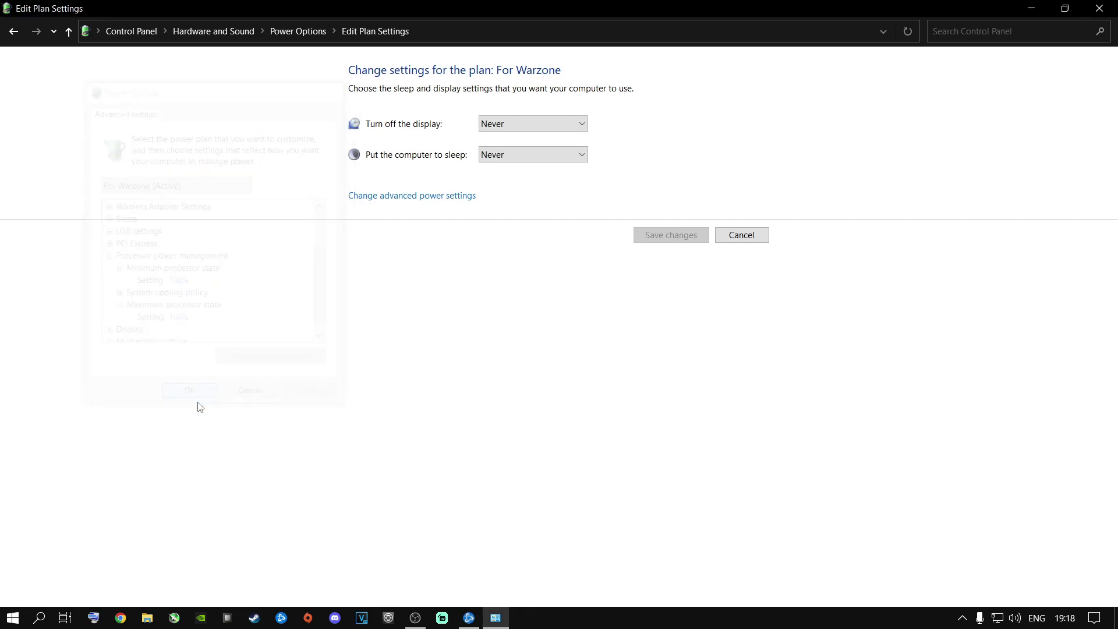
left_click(1100, 8)
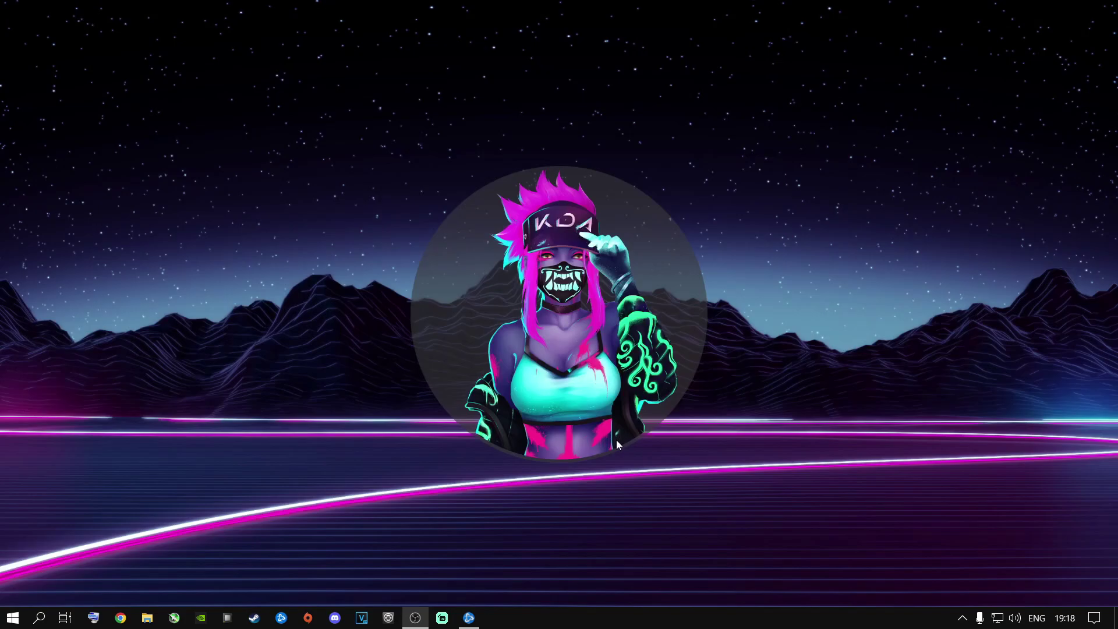
- Search Windows for "graphics settings" and open the Graphics settings page
key("super+s")
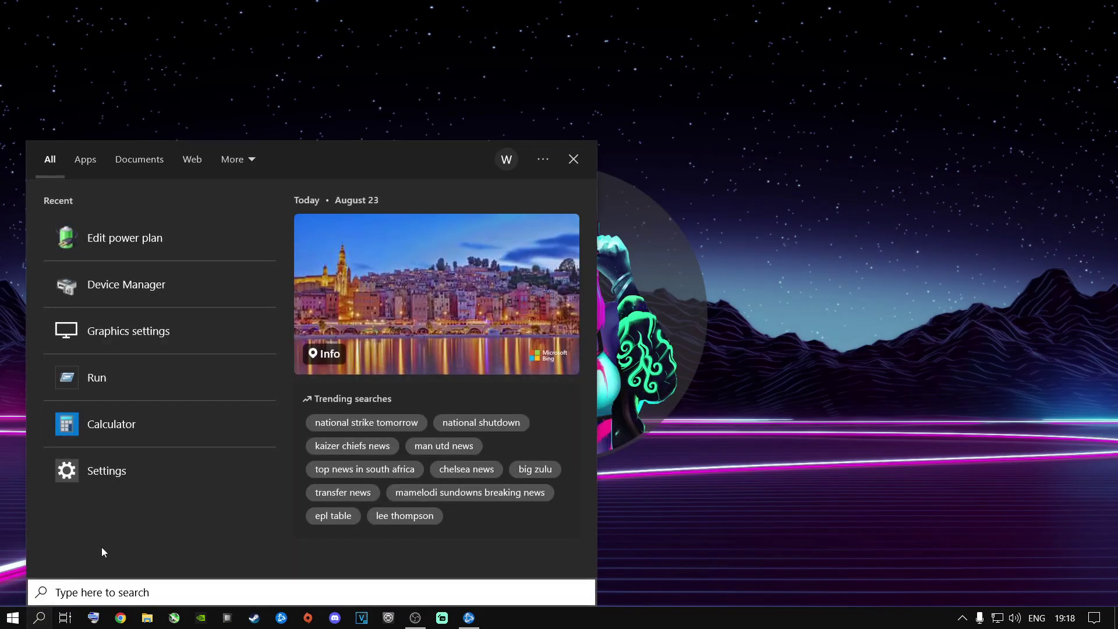
type("graphics settings")
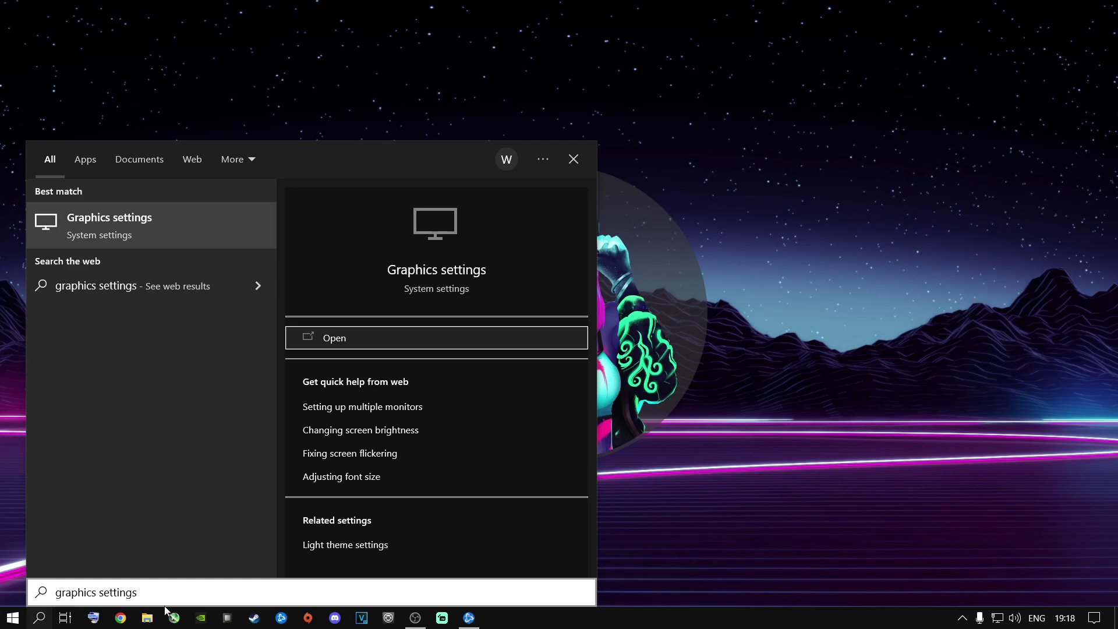
left_click(94, 233)
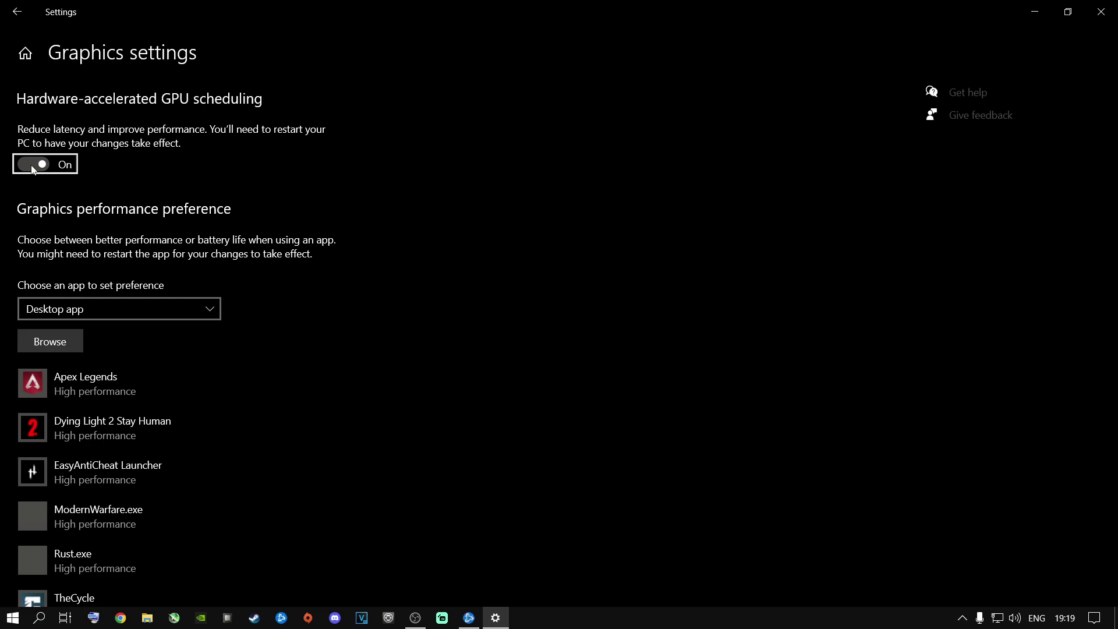
- Add ModernWarfare.exe from the Call of Duty Modern Warfare folder on the Online Games SSD (E:) to the graphics performance preference list
left_click(58, 344)
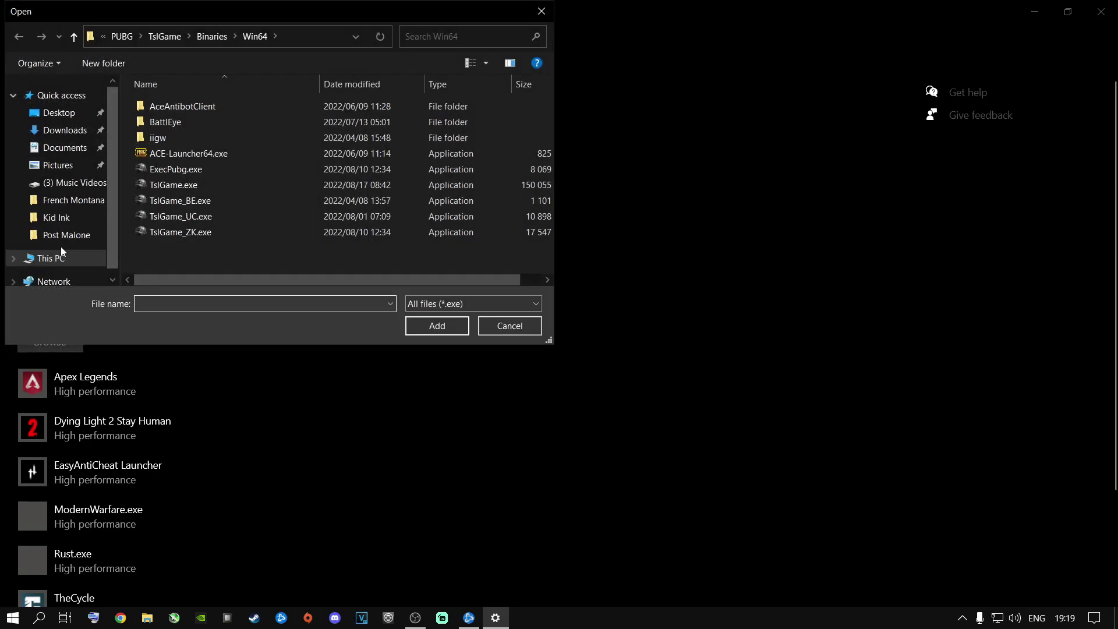
left_click(55, 256)
double_click(200, 268)
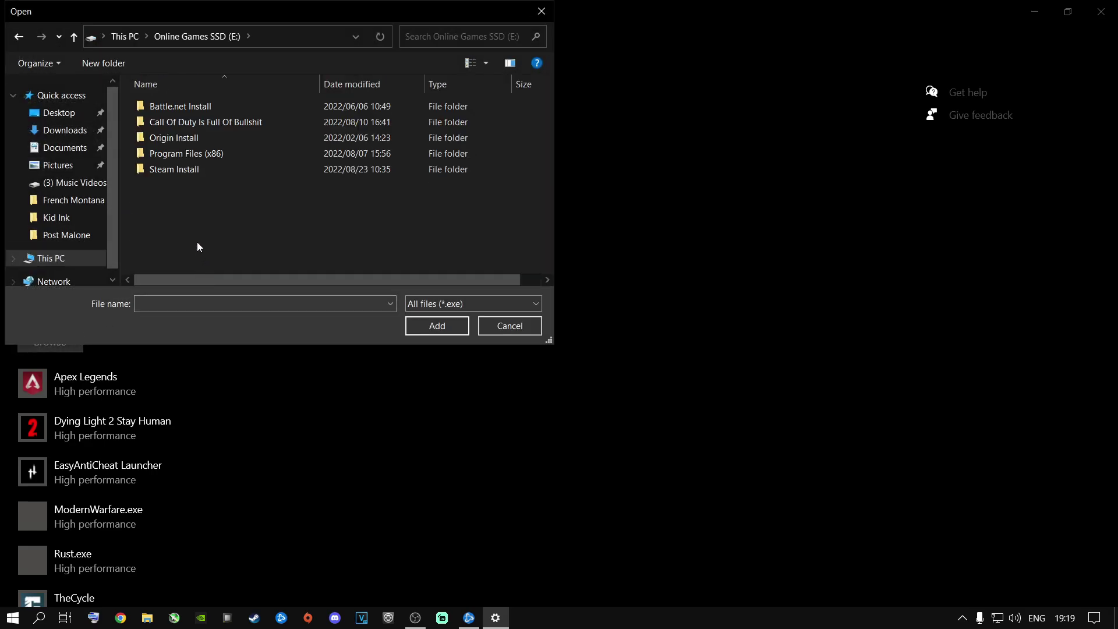
left_click(177, 124)
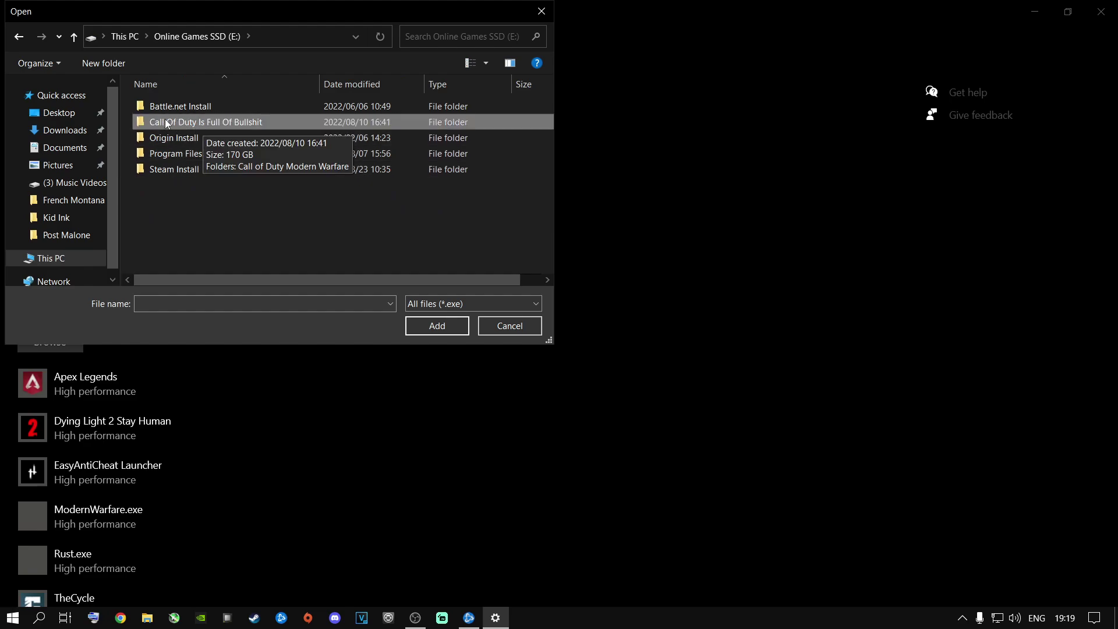
double_click(218, 124)
left_click(203, 110)
double_click(203, 110)
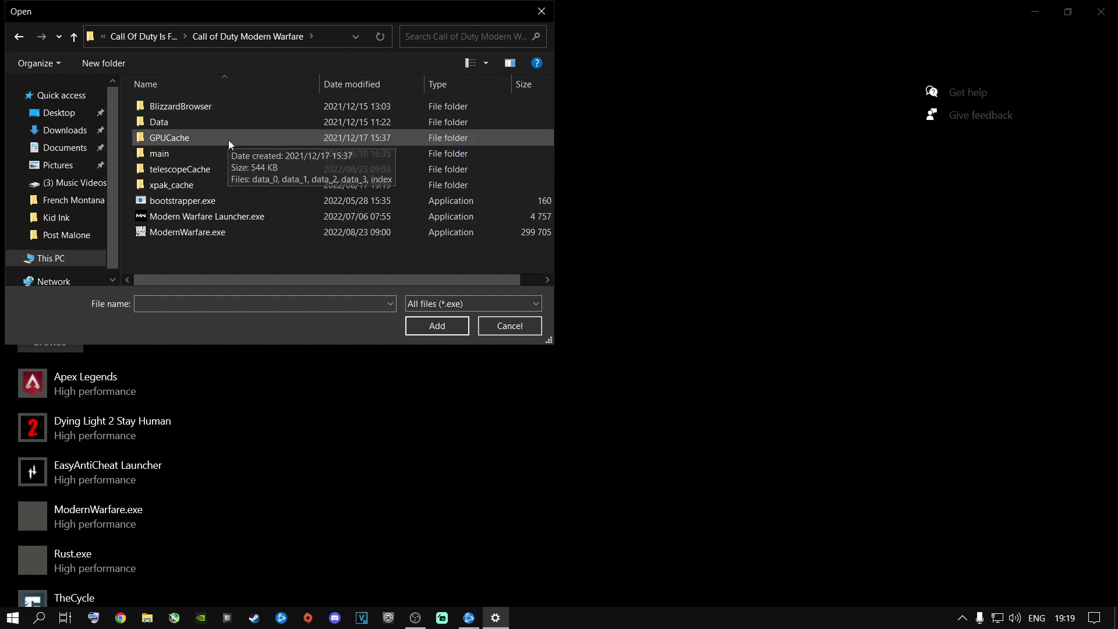
left_click(178, 237)
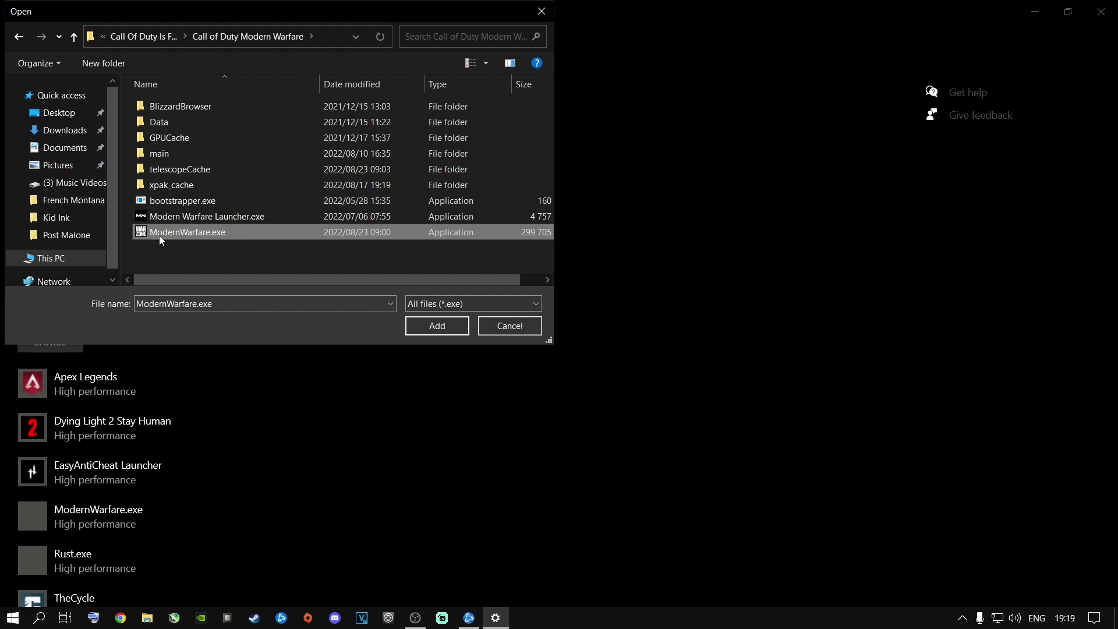
left_click(442, 328)
left_click(435, 326)
- Save the graphics preference of ModernWarfare.exe as High performance and close the Settings window
left_click(82, 526)
scroll(275, 524, "down", 3)
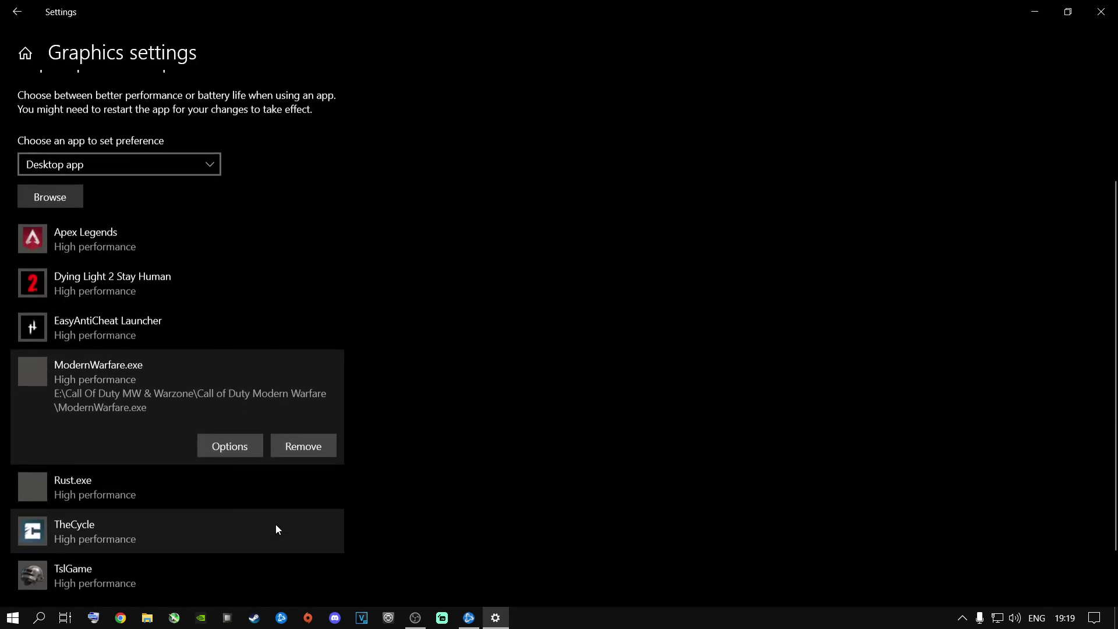
left_click(210, 429)
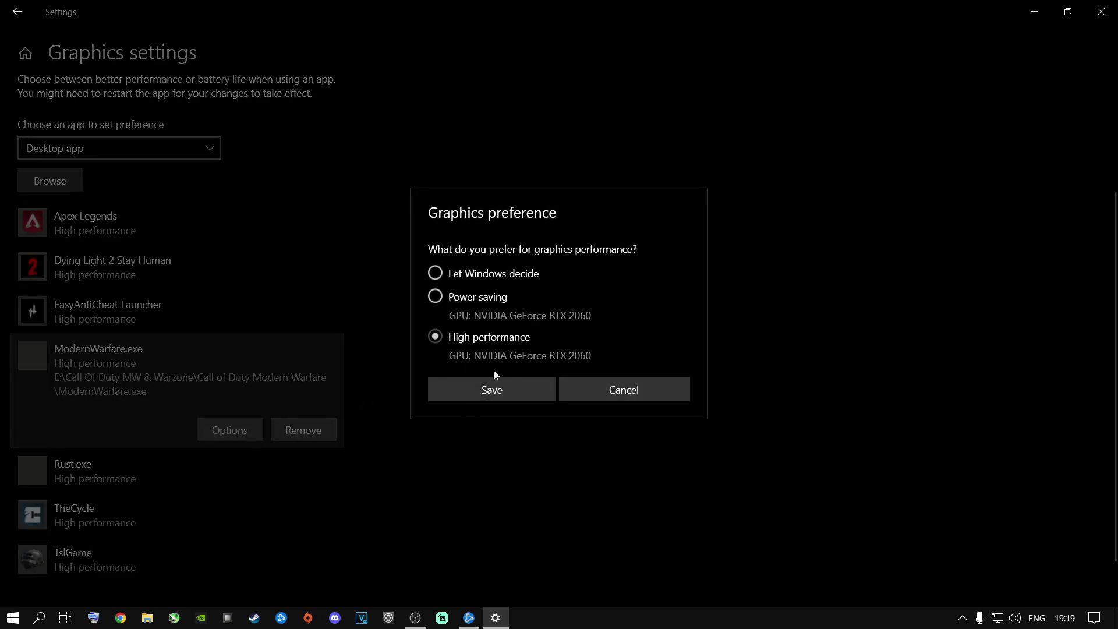
left_click(480, 393)
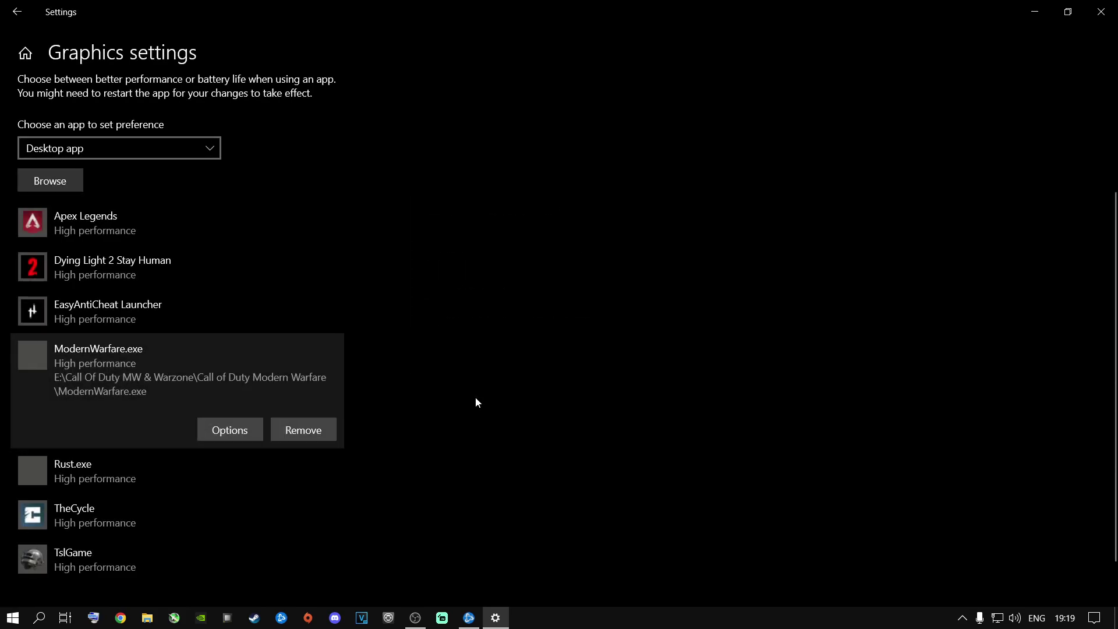
left_click(1100, 11)
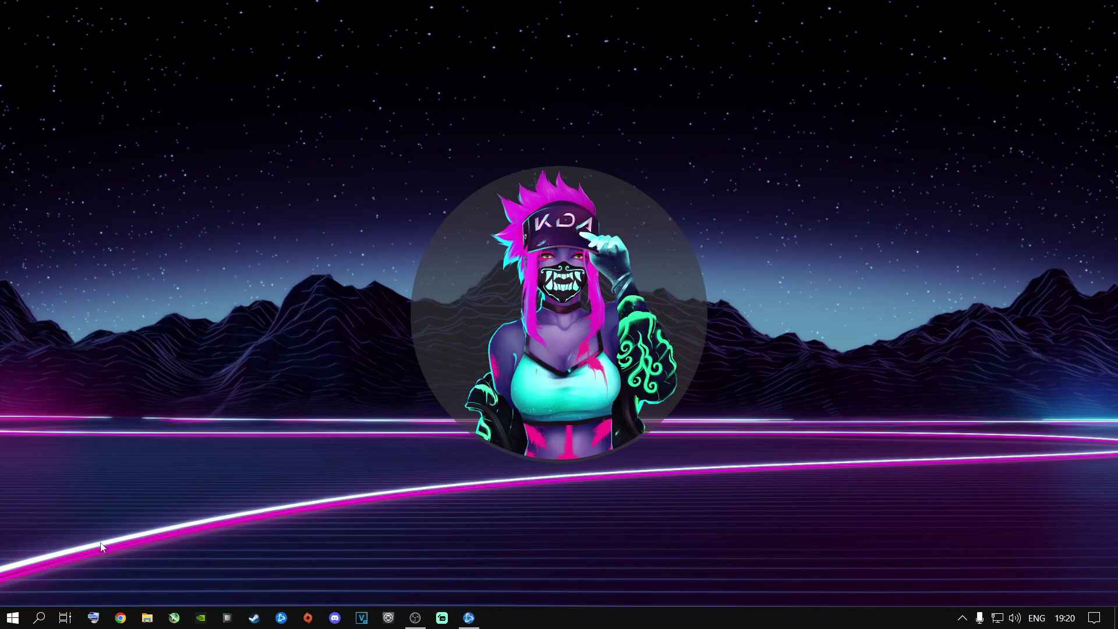
- Open the Windows Temp folder by running the command "temp" from the Run dialog
key("super+r")
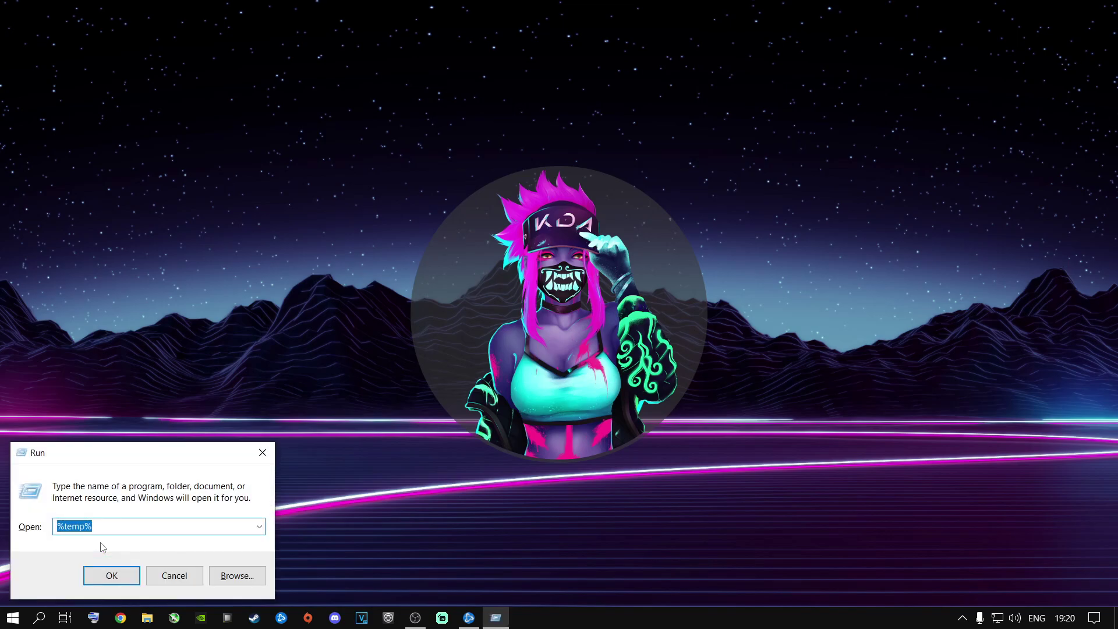
key("BackSpace")
type("temp")
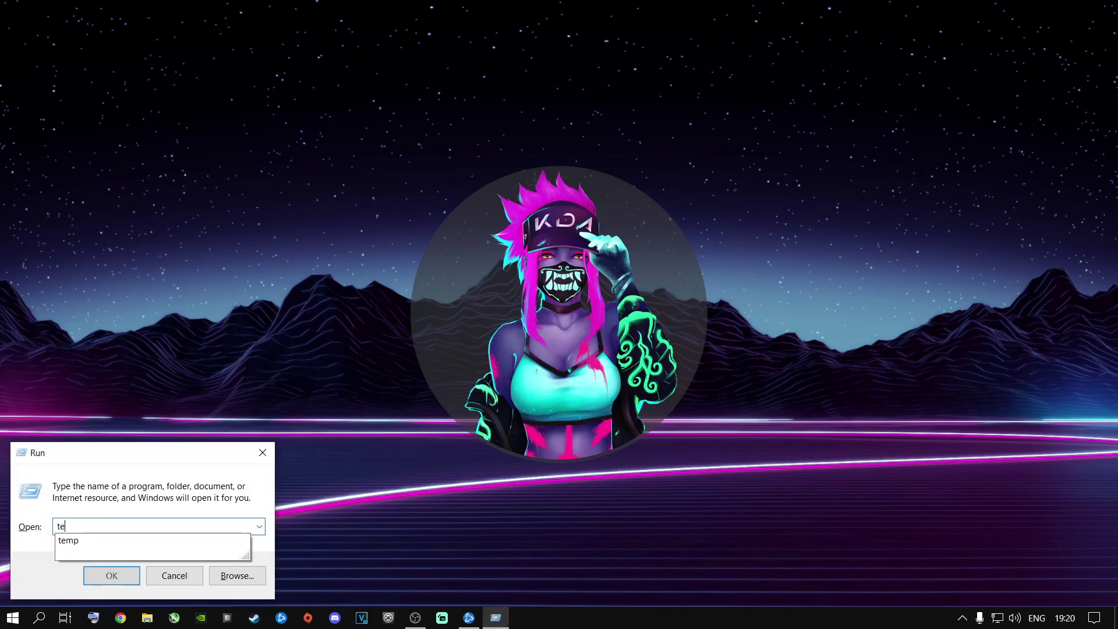
key("Return")
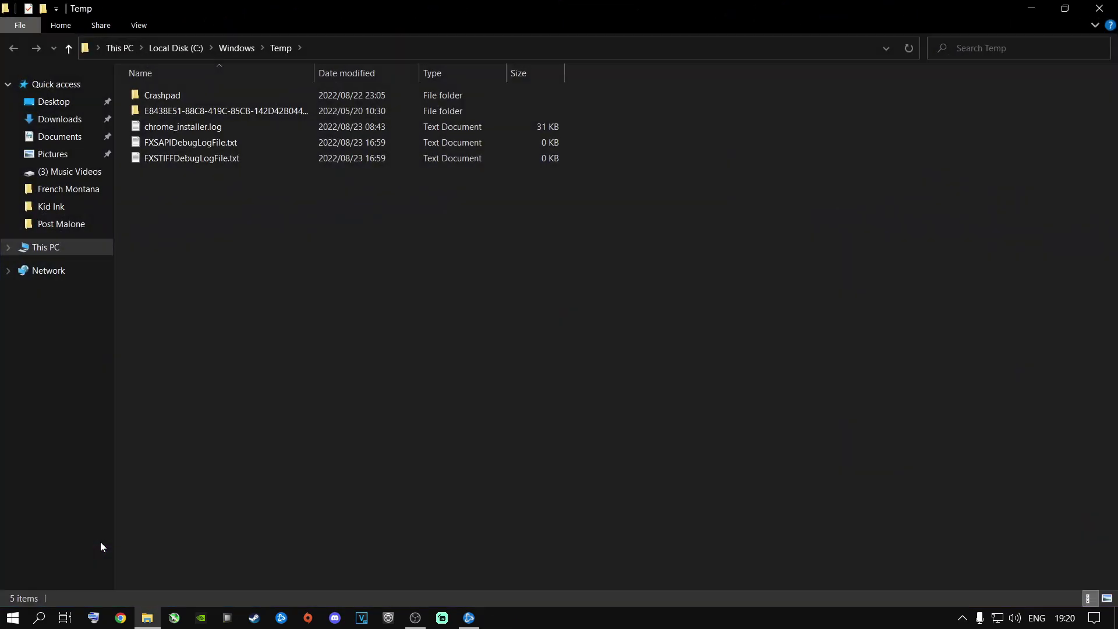
- Delete everything in the Windows Temp folder, leaving out the folder that requires SYSTEM permission, and close the window
left_click(180, 145)
key("ctrl+a")
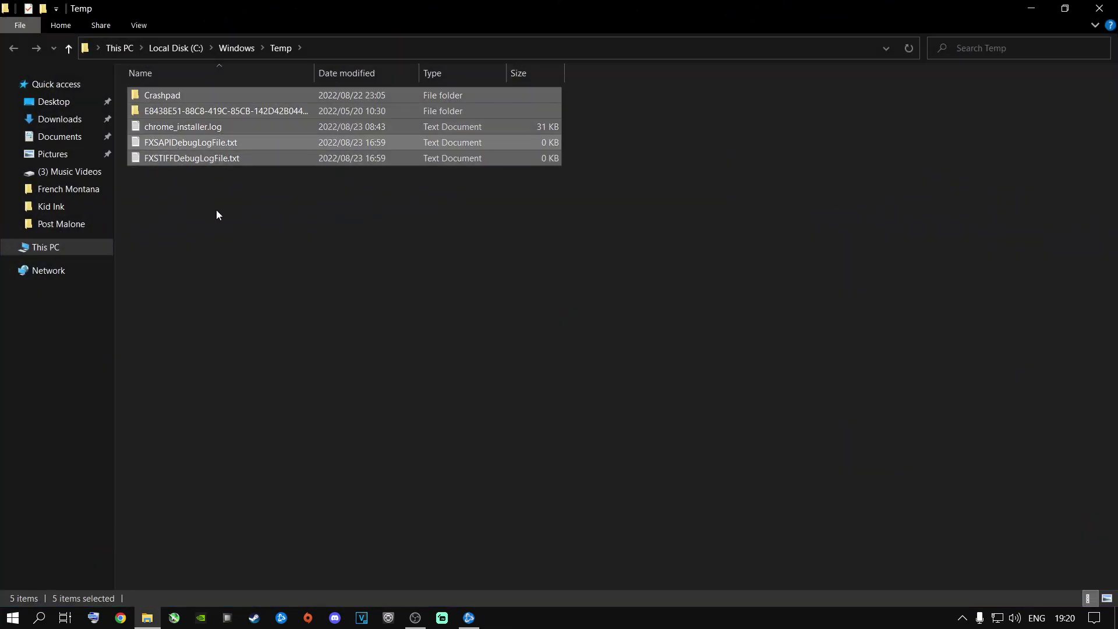
key("Delete")
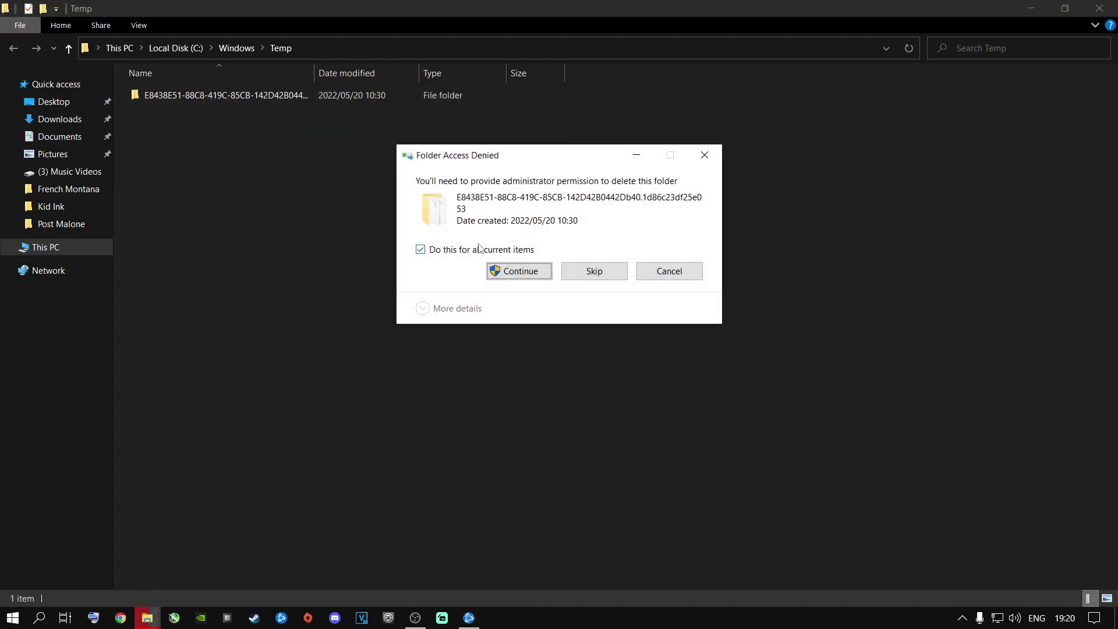
left_click(521, 274)
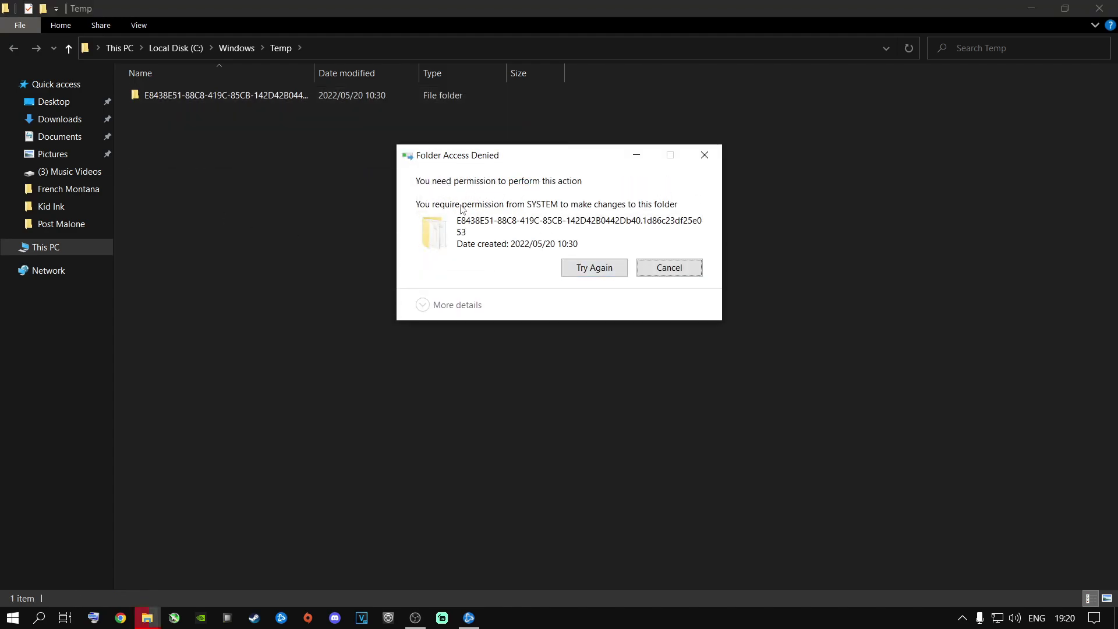
left_click(666, 268)
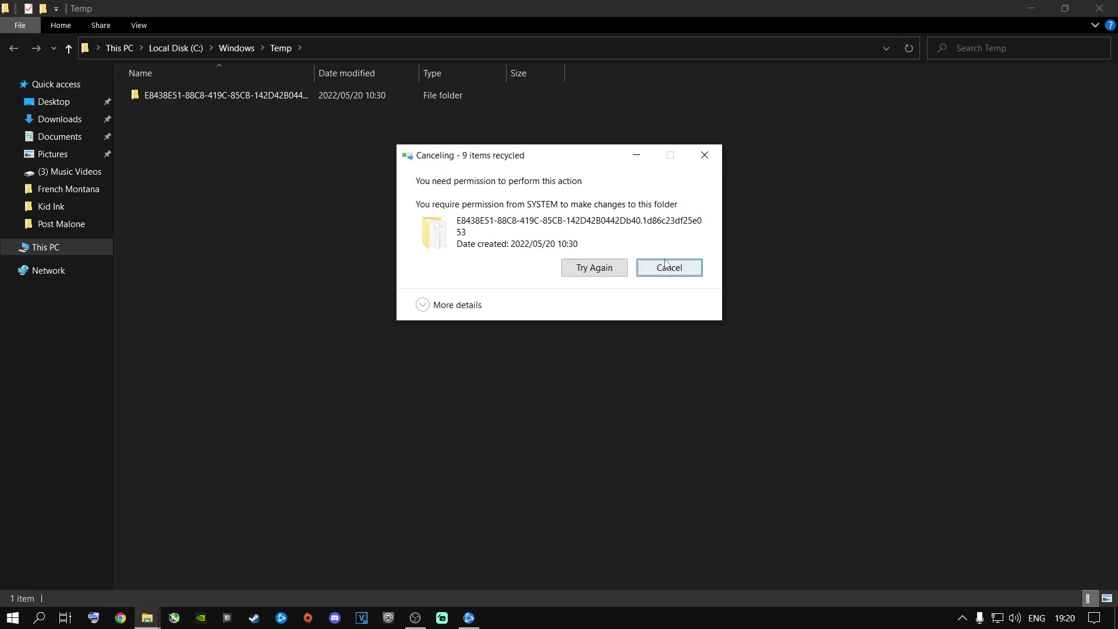
left_click(1100, 9)
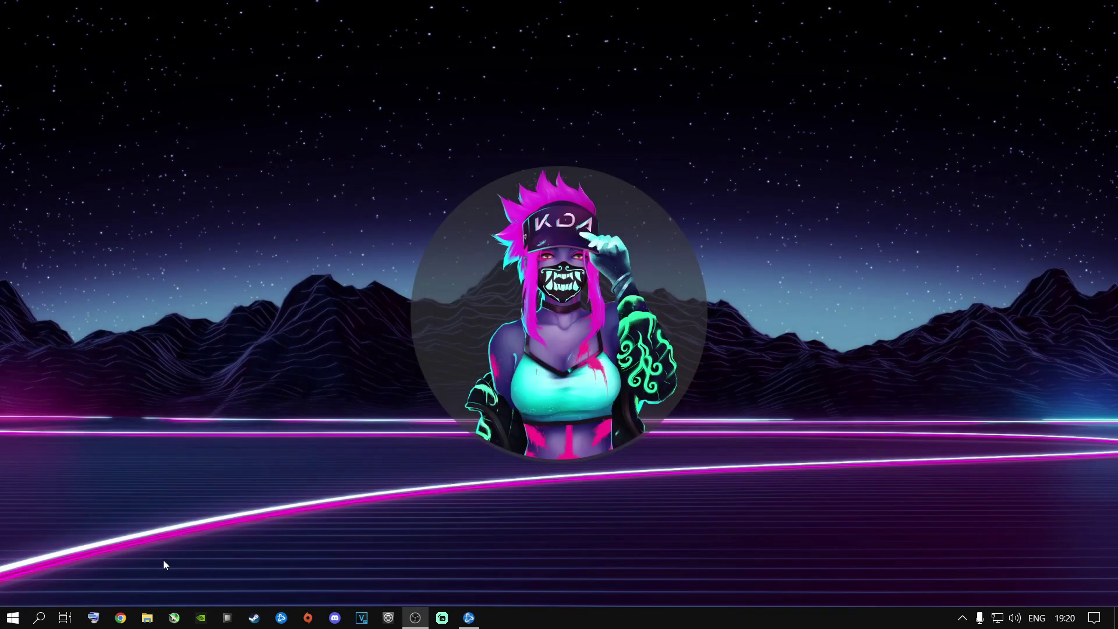
- Search Windows for "run", launch the Run dialog, and open the user's local Temp folder with the command "%temp%"
key("super+r")
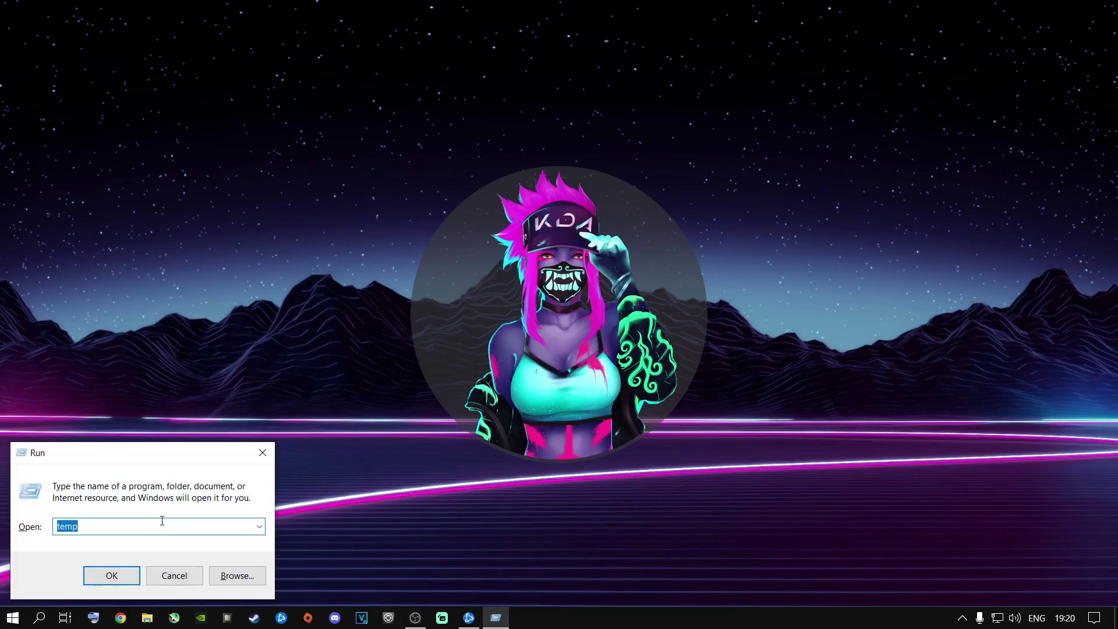
left_click(257, 453)
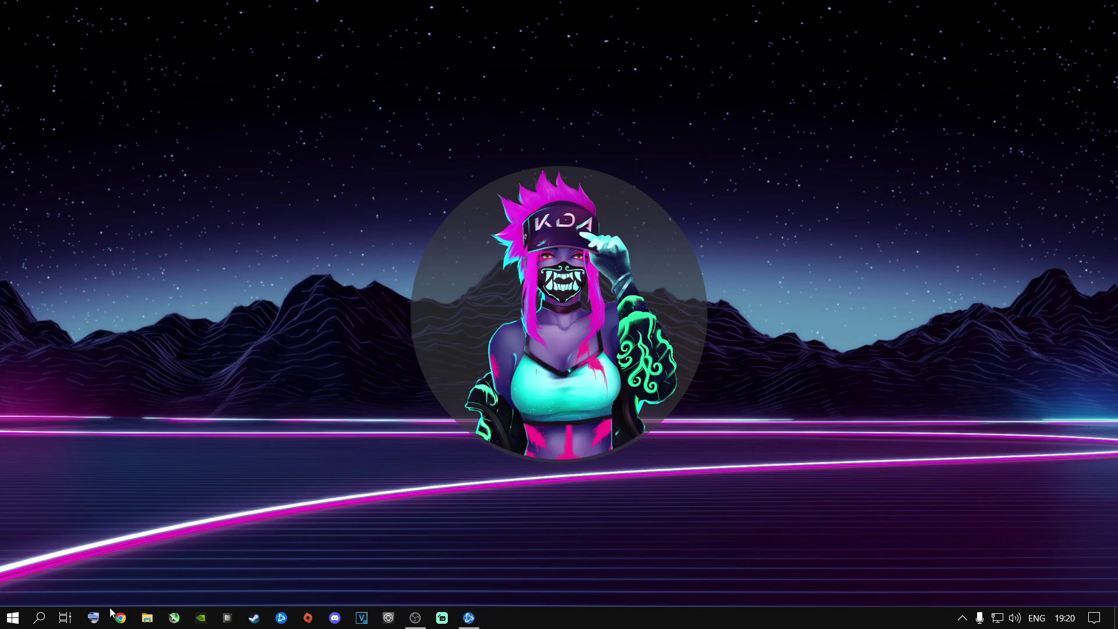
left_click(39, 618)
type("run")
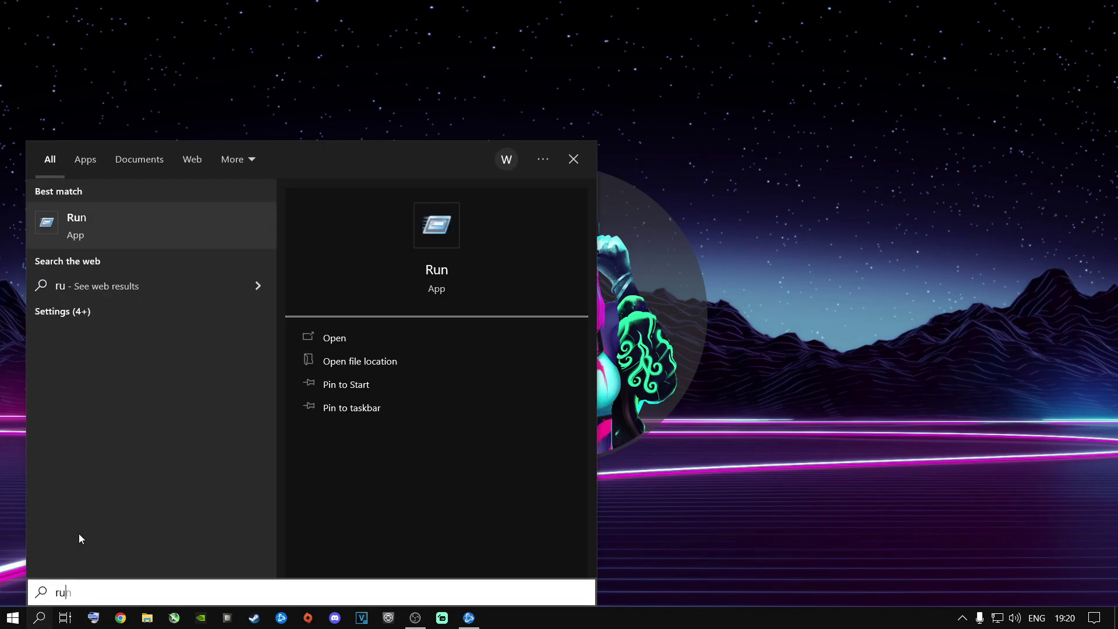
key("Return")
key("BackSpace")
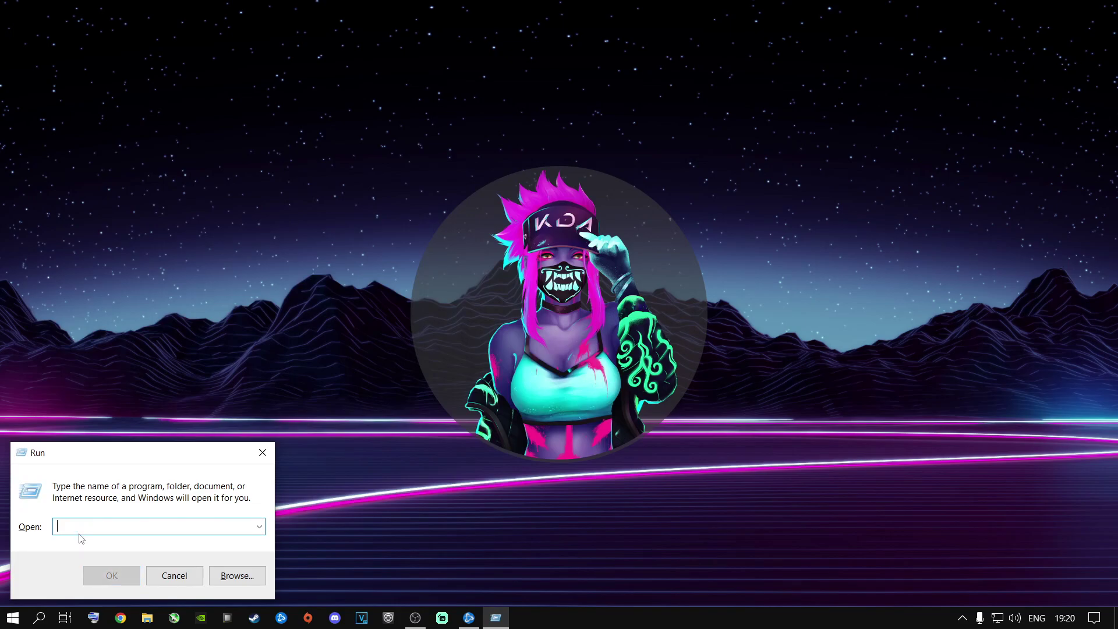
type("%")
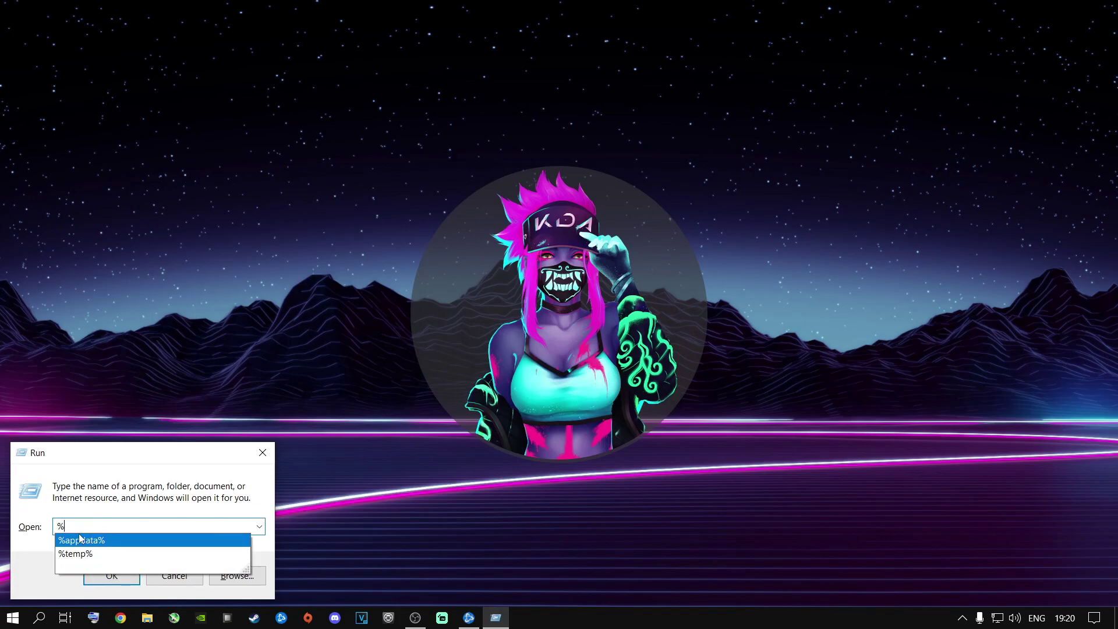
type("temp%")
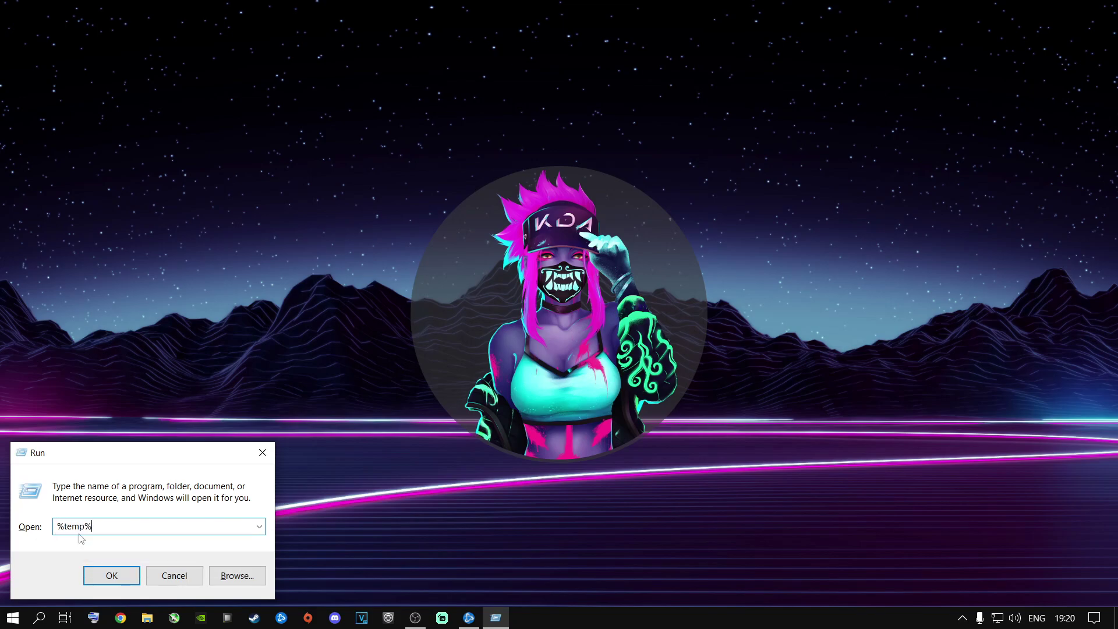
key("Return")
- Delete all files in the user's local Temp folder, skipping every file in use, and close the window
left_click(233, 252)
key("ctrl+a")
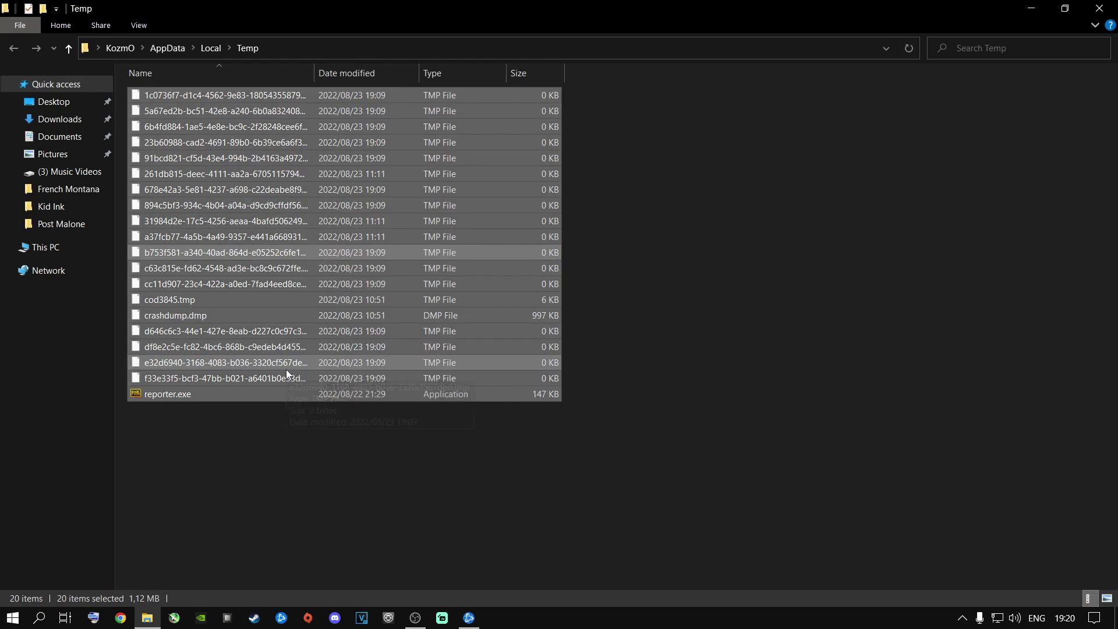
right_click(211, 255)
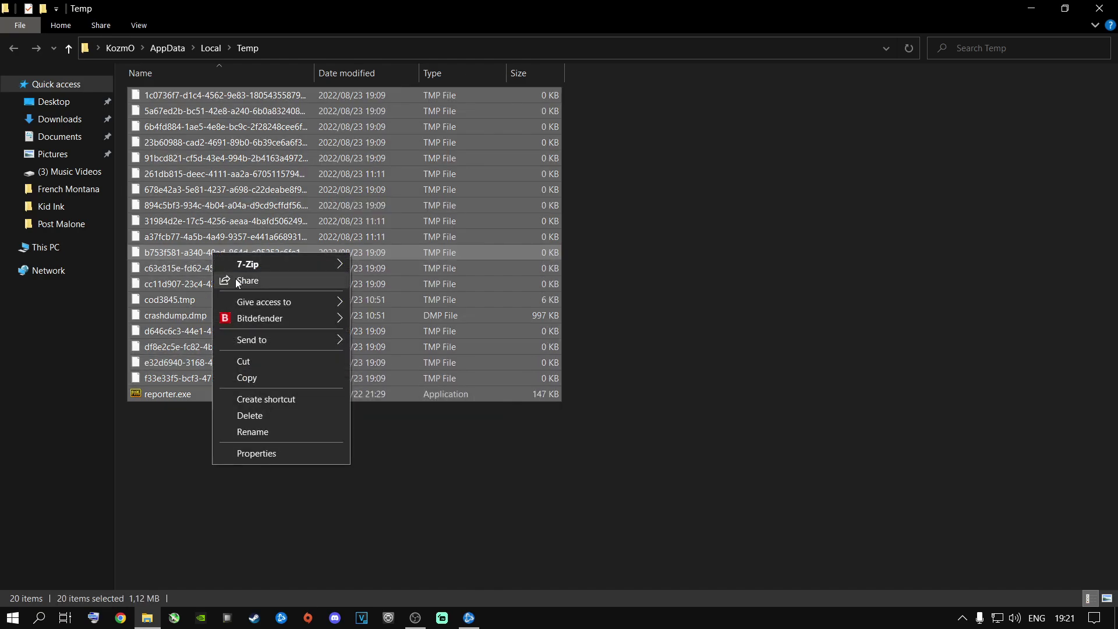
left_click(255, 415)
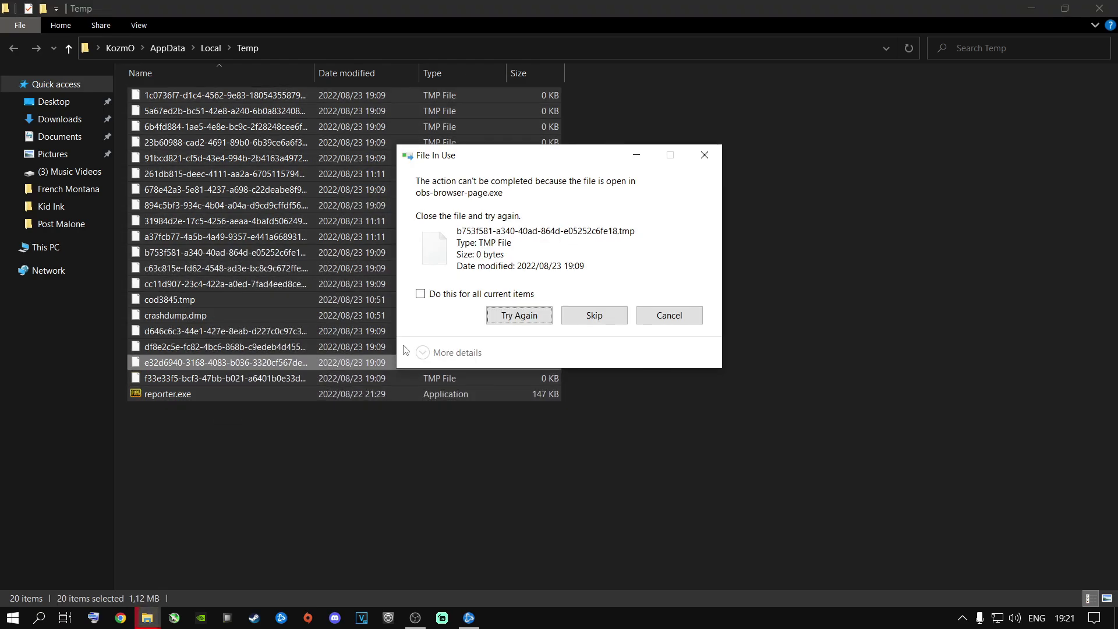
left_click(432, 294)
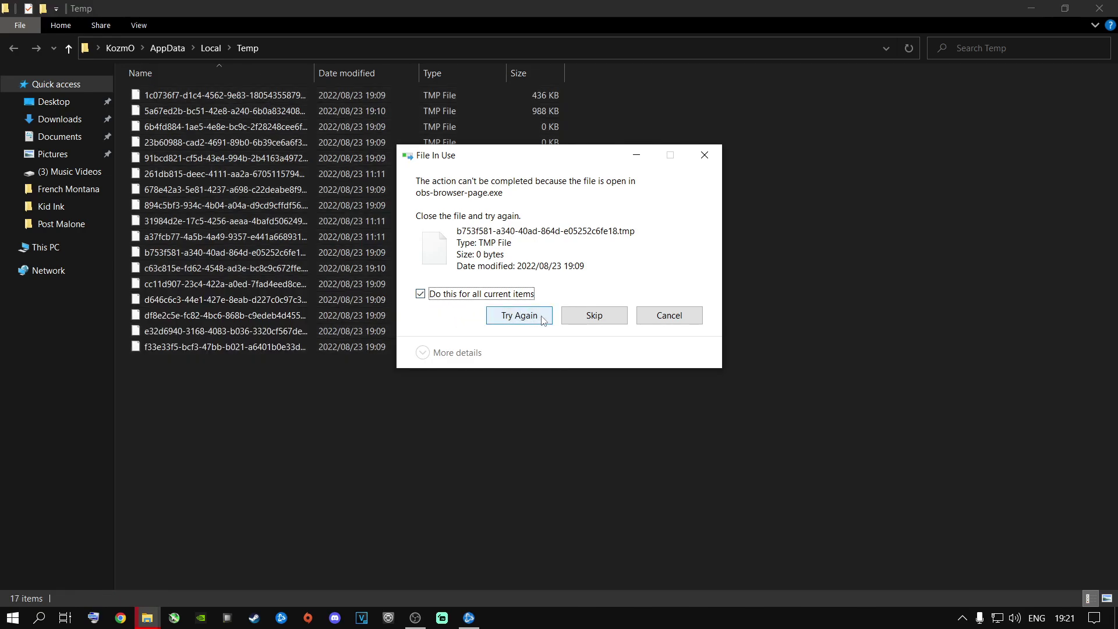
left_click(590, 317)
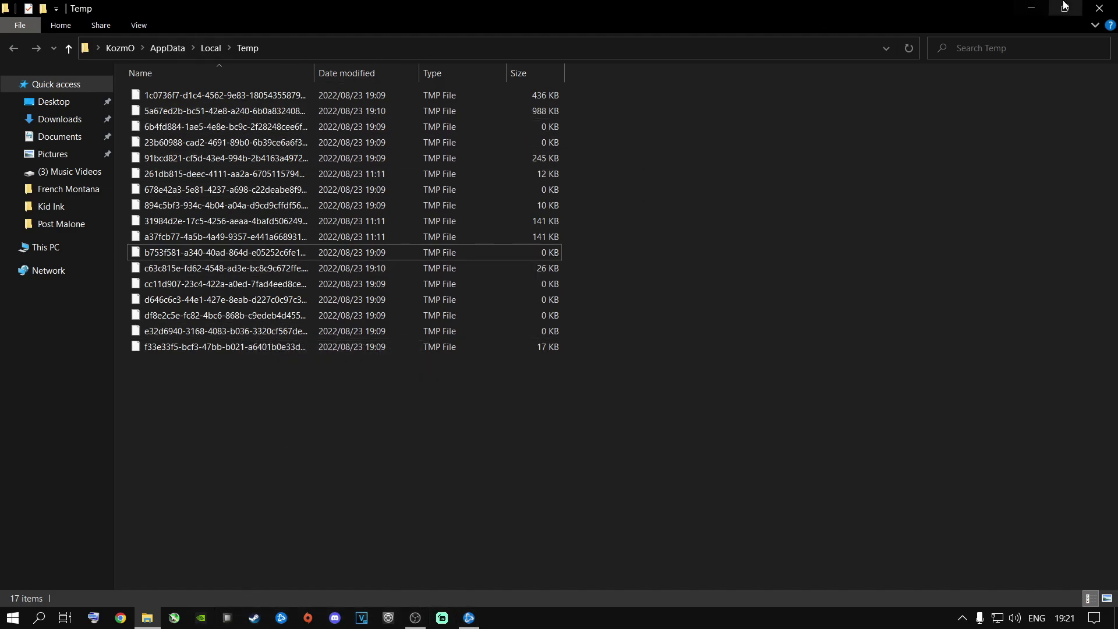
left_click(1098, 8)
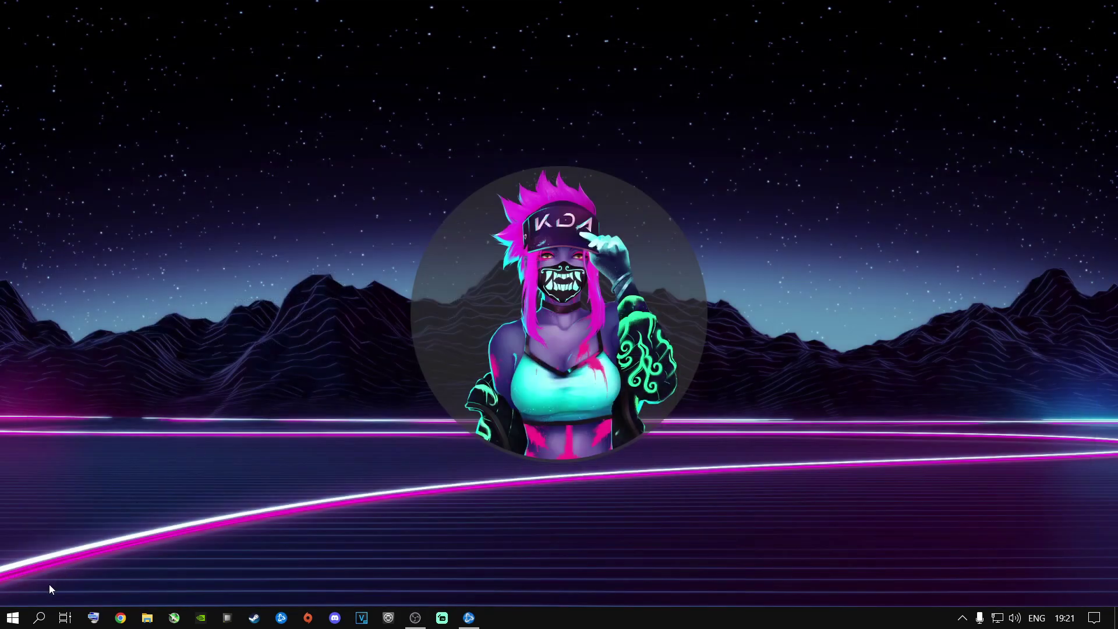
- Run the command "prefetch" to open the Windows Prefetch folder and select one of its files
key("super+r")
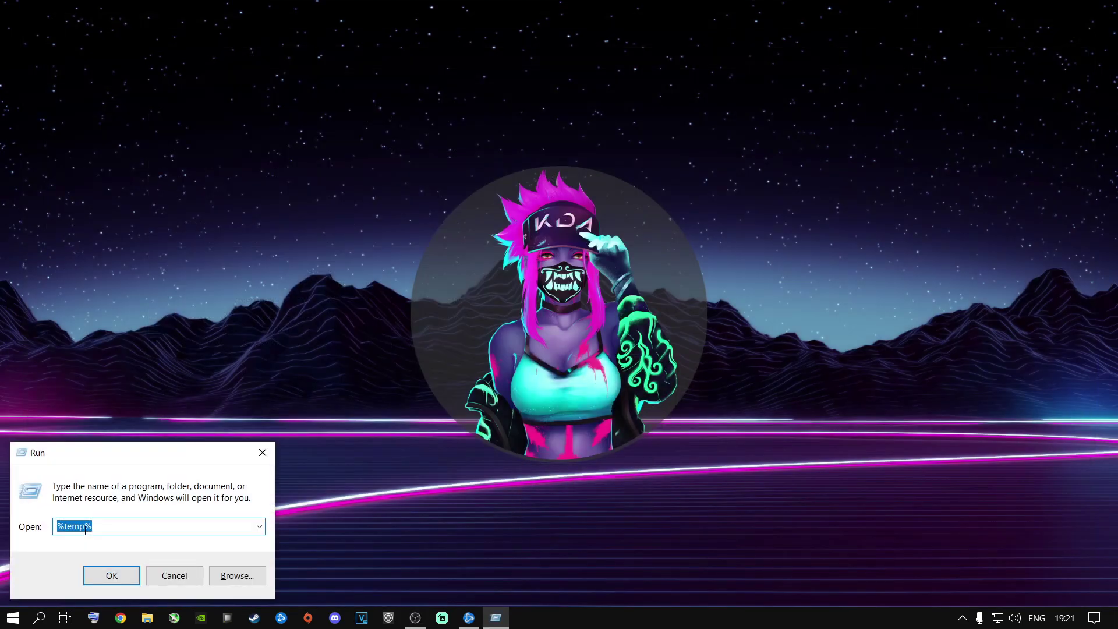
type("pref")
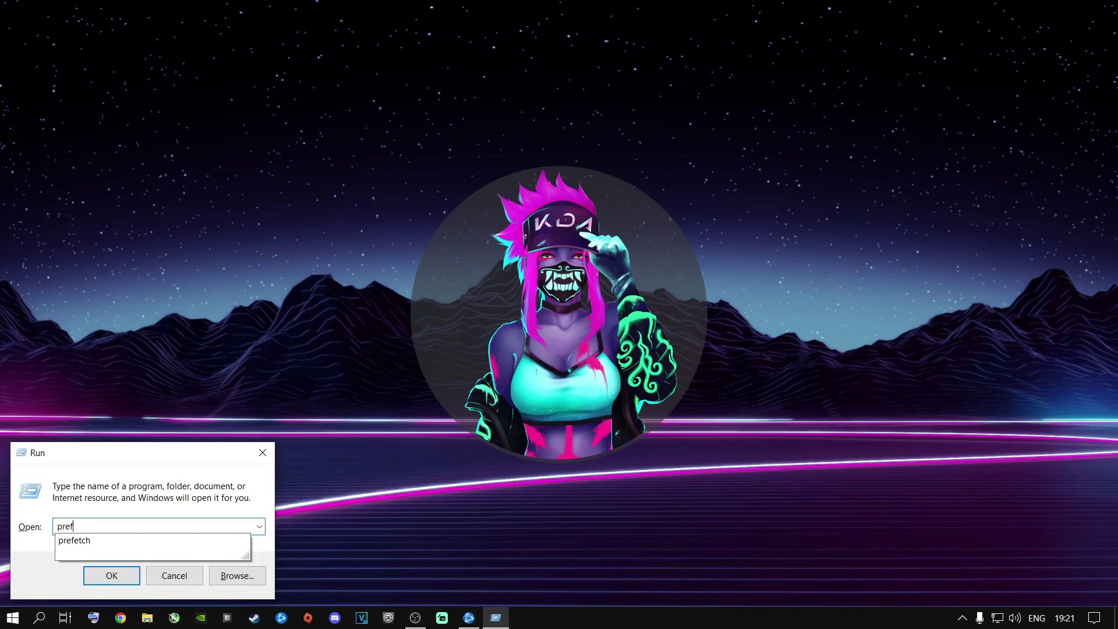
type("etcvh")
key("BackSpace")
key("BackSpace")
type("h")
key("Return")
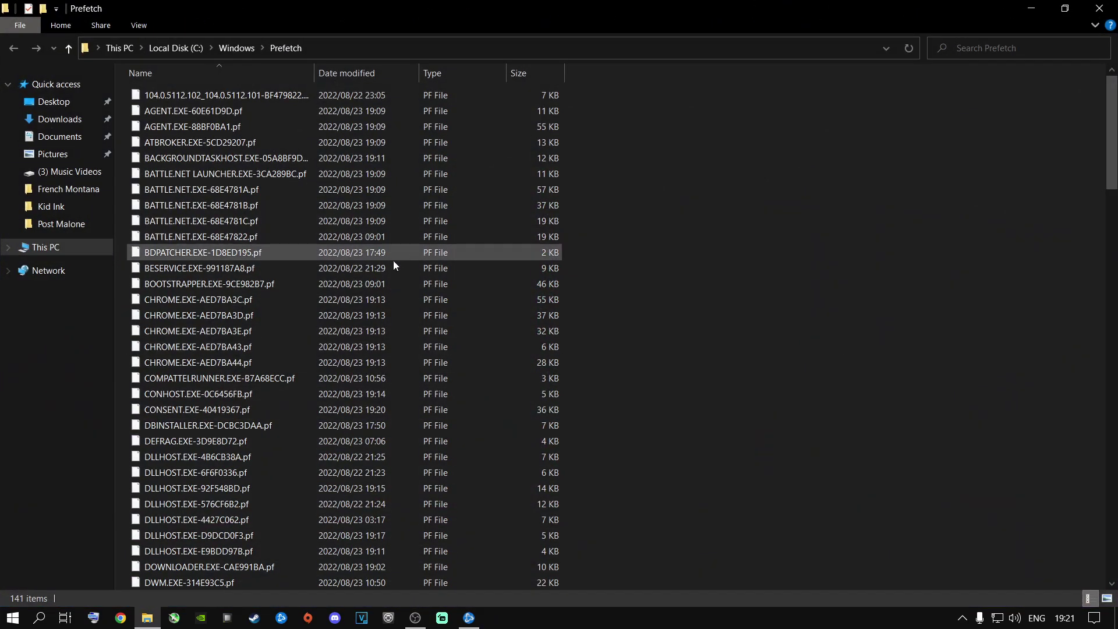
left_click(184, 315)
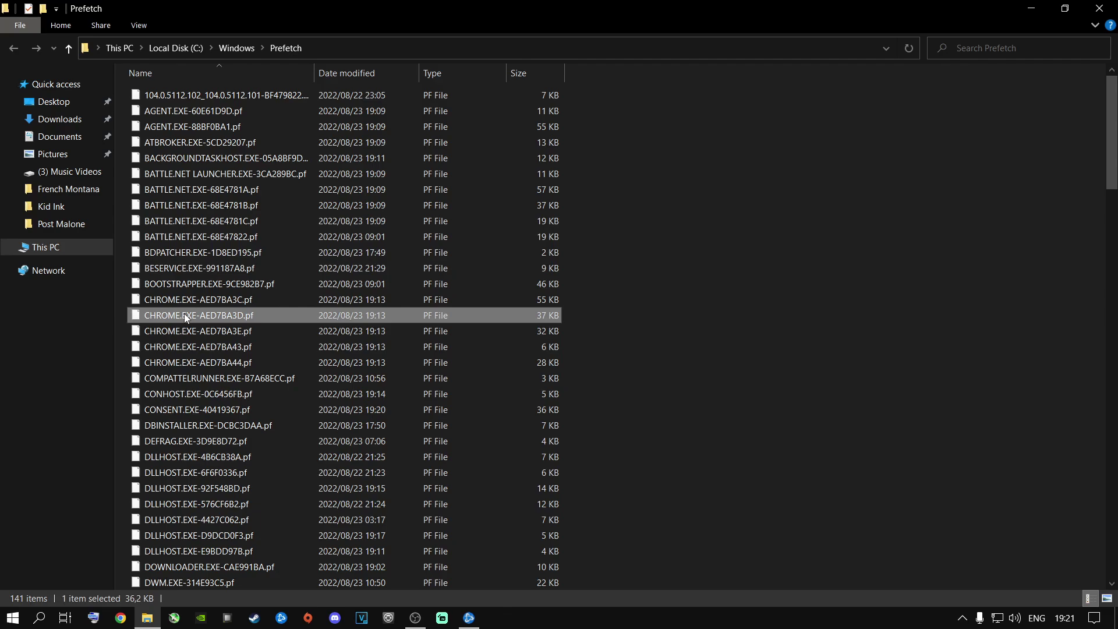
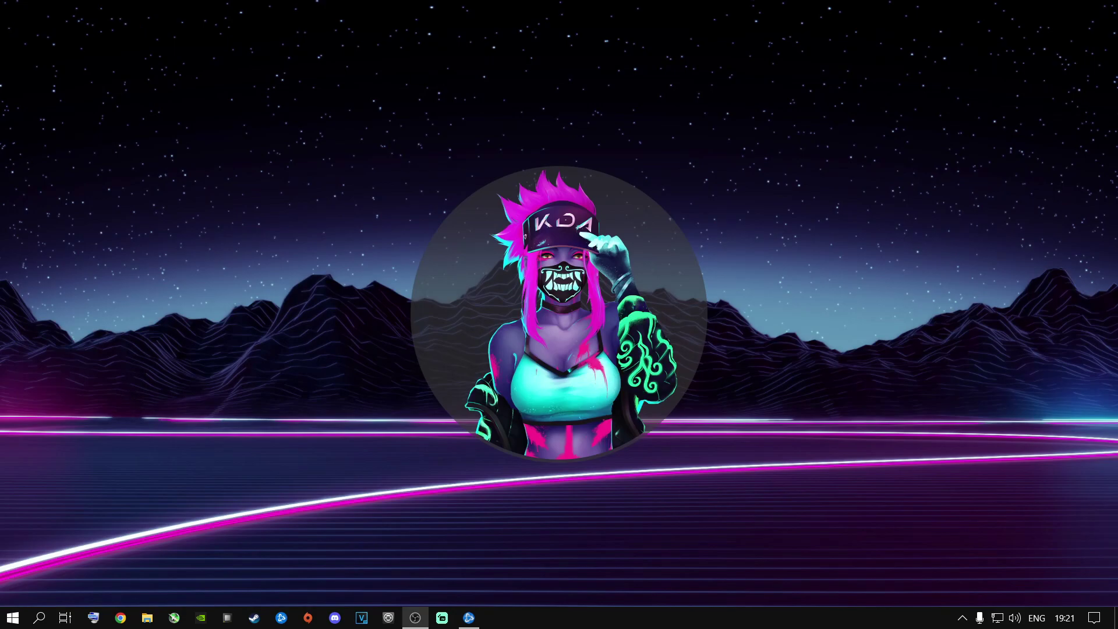
- Empty the Recycle Bin and clear its icon from the desktop
left_click_drag(365, 286, 351, 300)
right_click(356, 299)
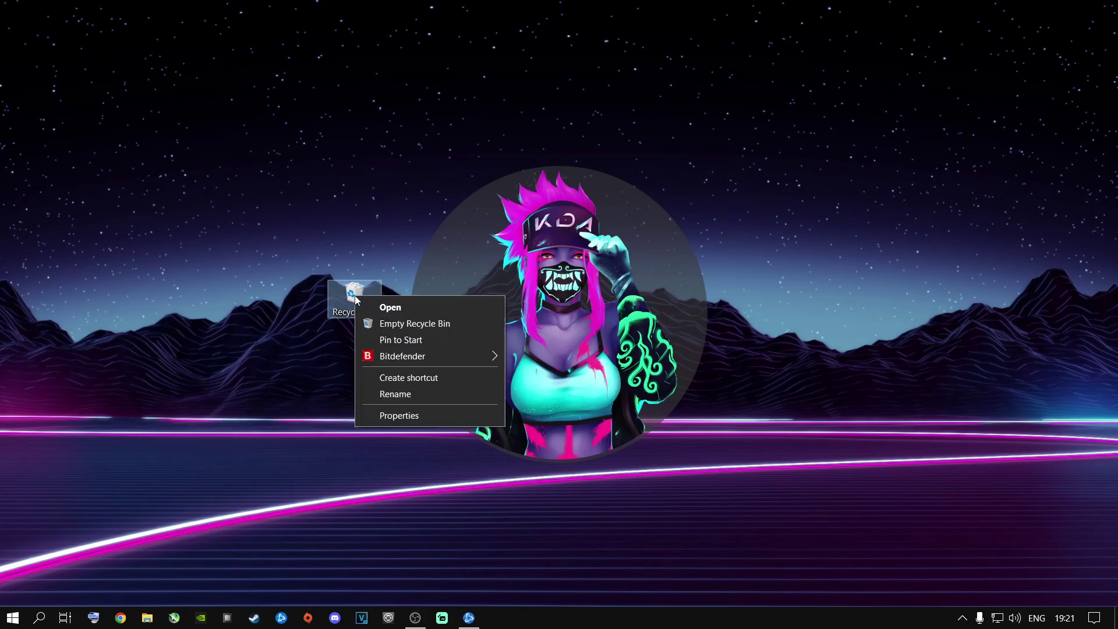
left_click(376, 323)
left_click(588, 322)
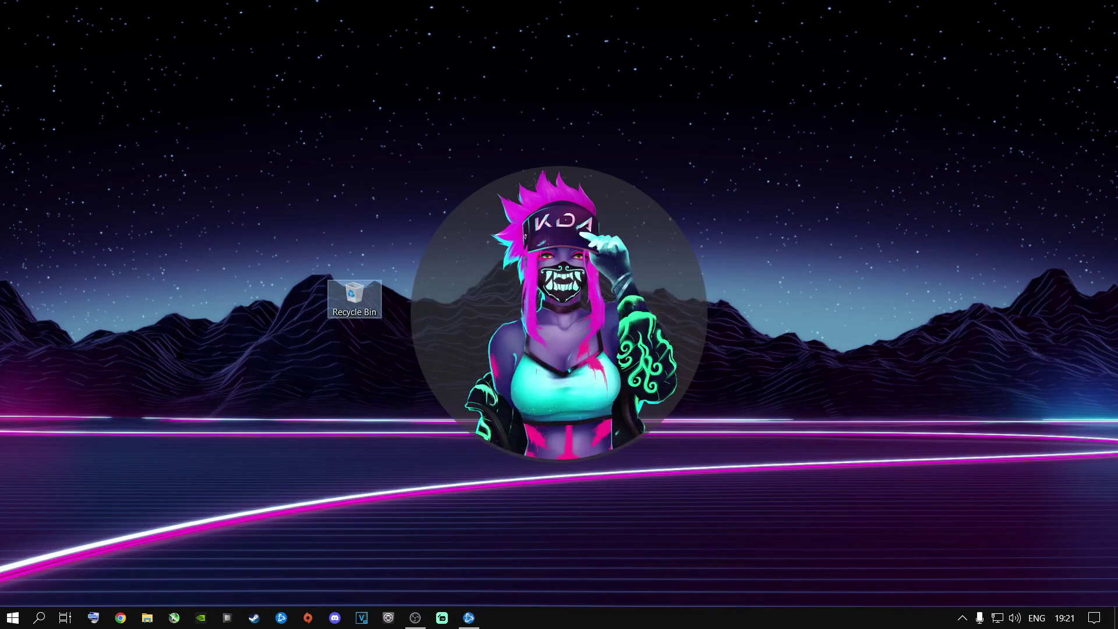
key("Delete")
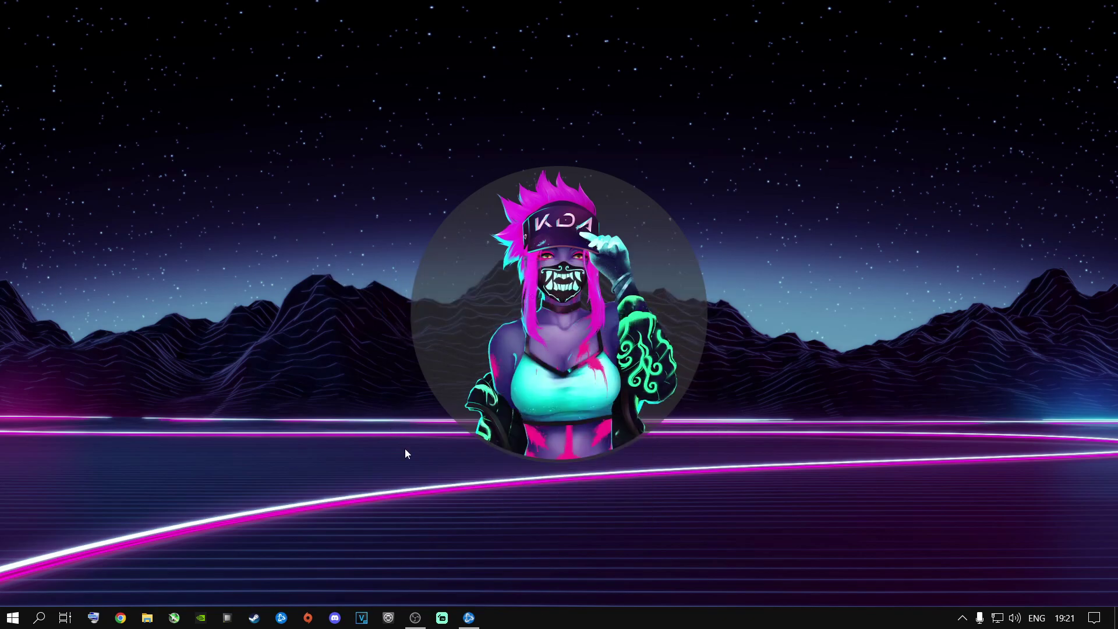
- Switch to Battle.net and check the app settings for game launch, window closing, startup and browser hardware acceleration, closing the settings when done
left_click(469, 618)
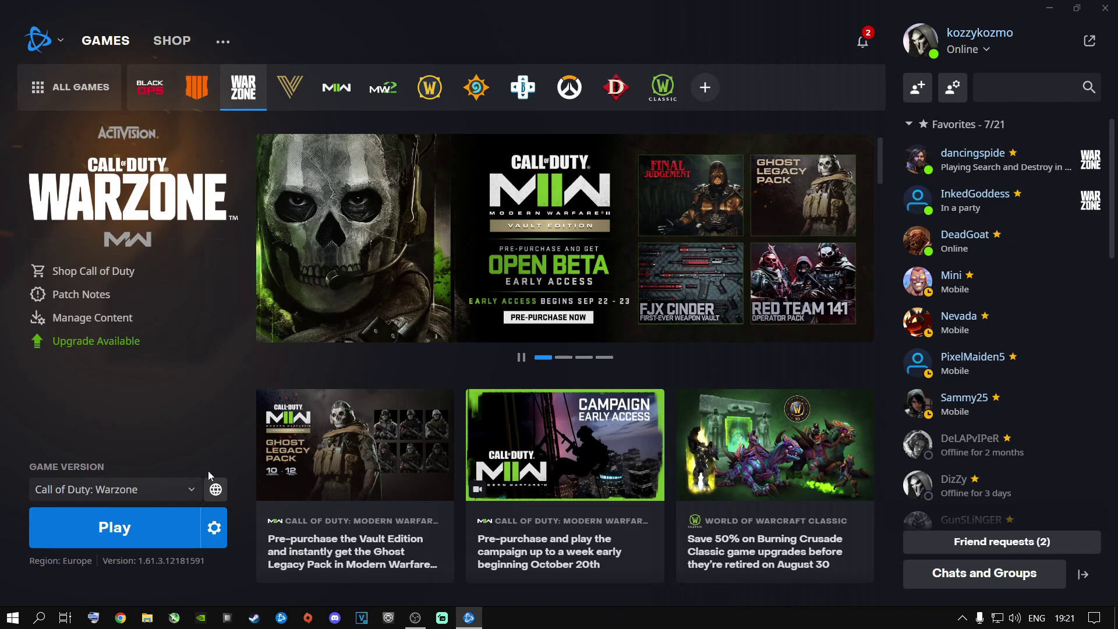
left_click(213, 528)
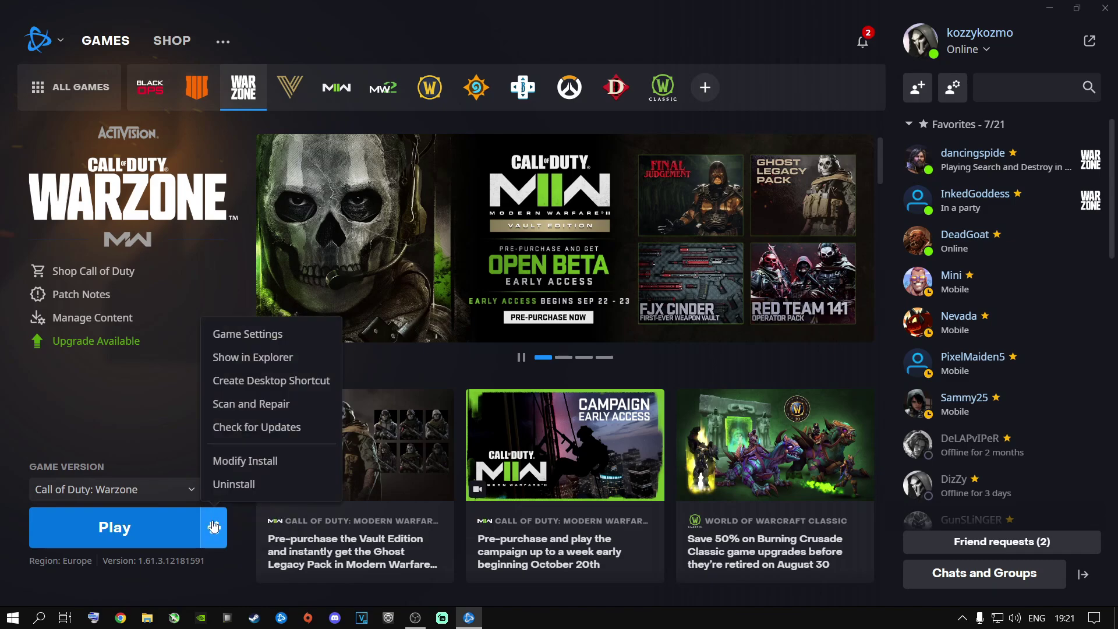
left_click(236, 337)
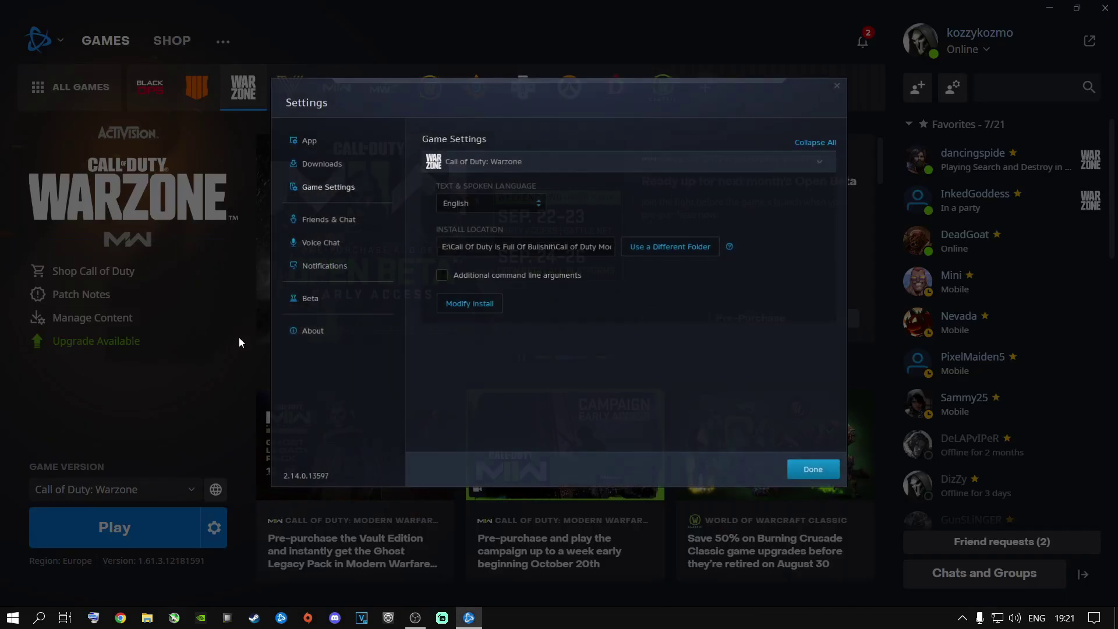
left_click(298, 141)
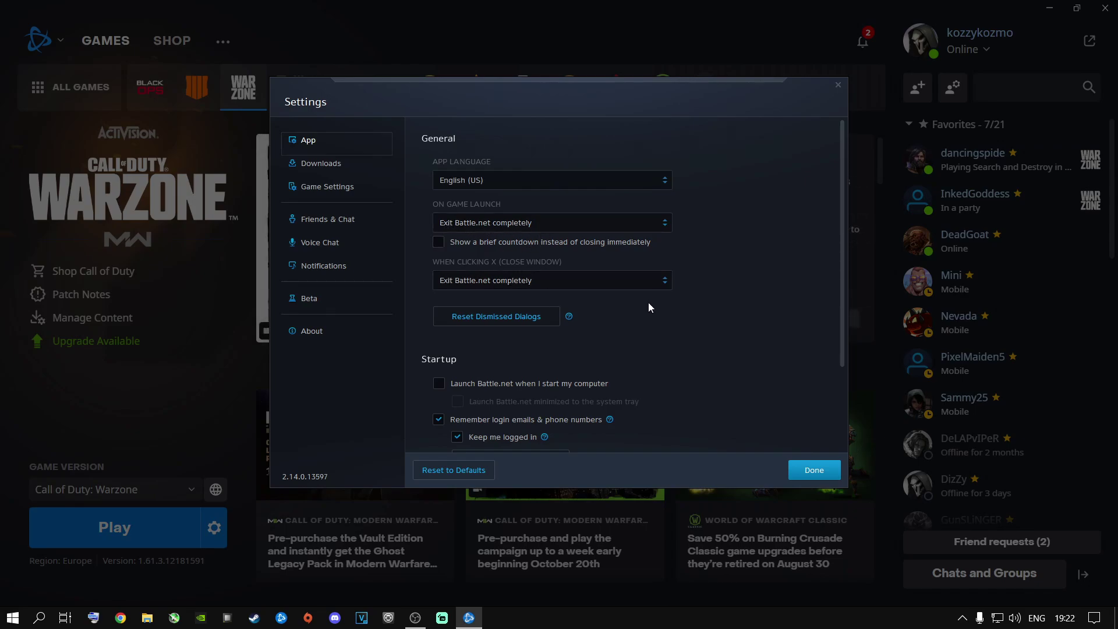
scroll(670, 307, "down", 3)
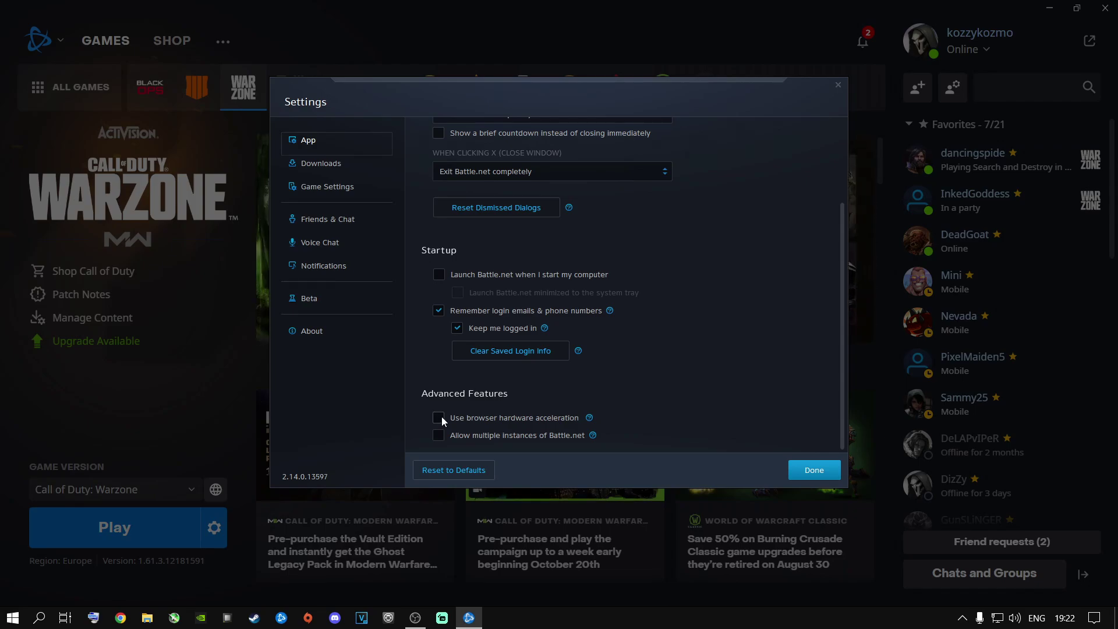
scroll(532, 282, "up", 3)
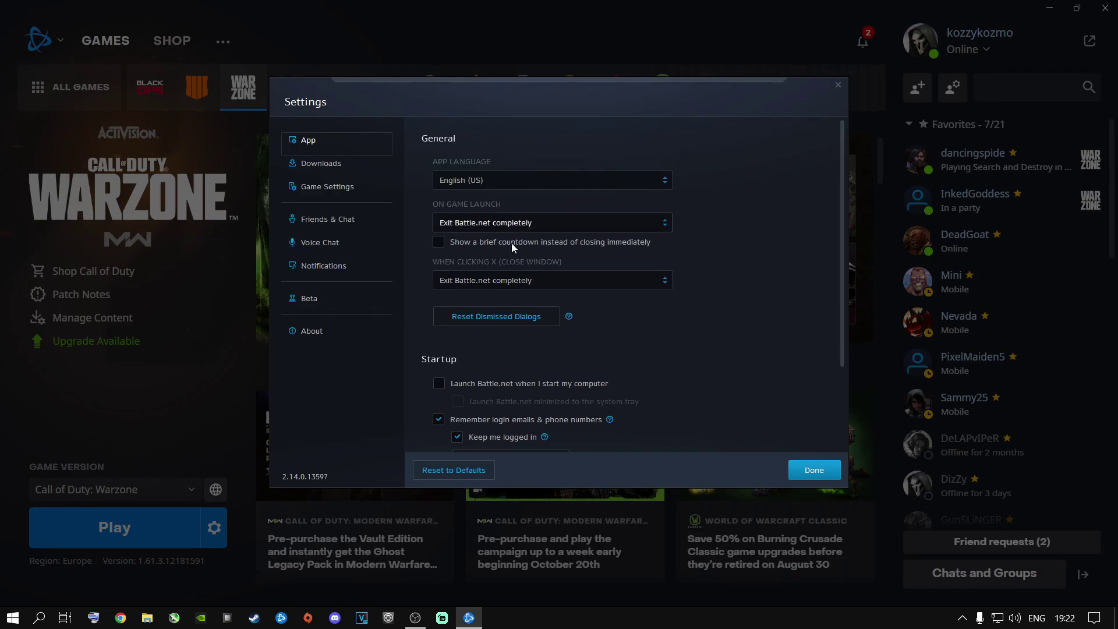
scroll(560, 369, "down", 3)
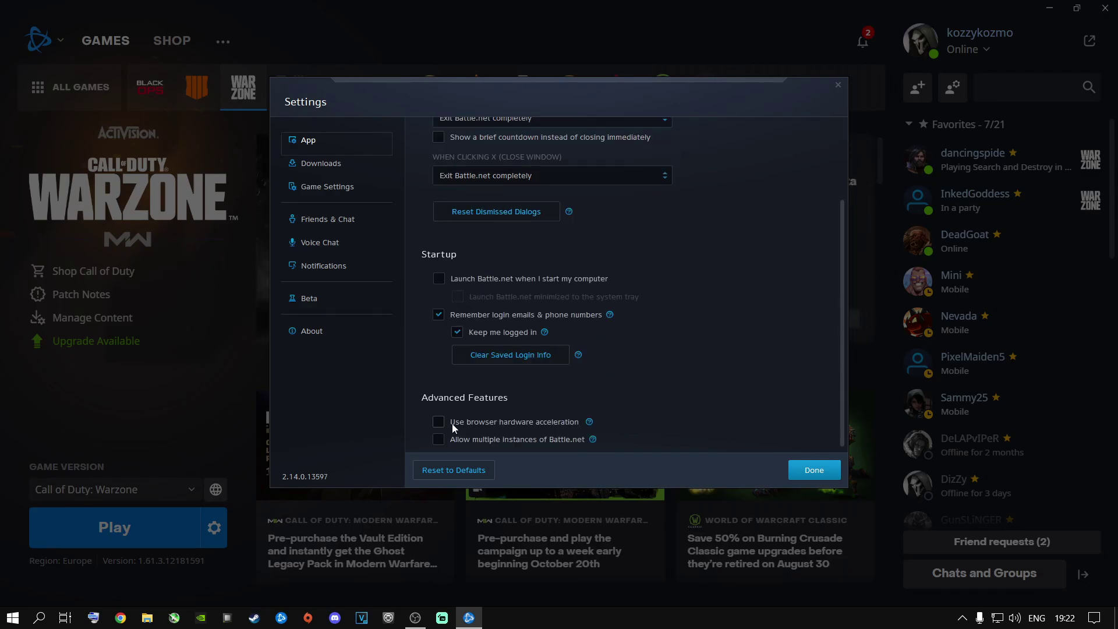
left_click(814, 470)
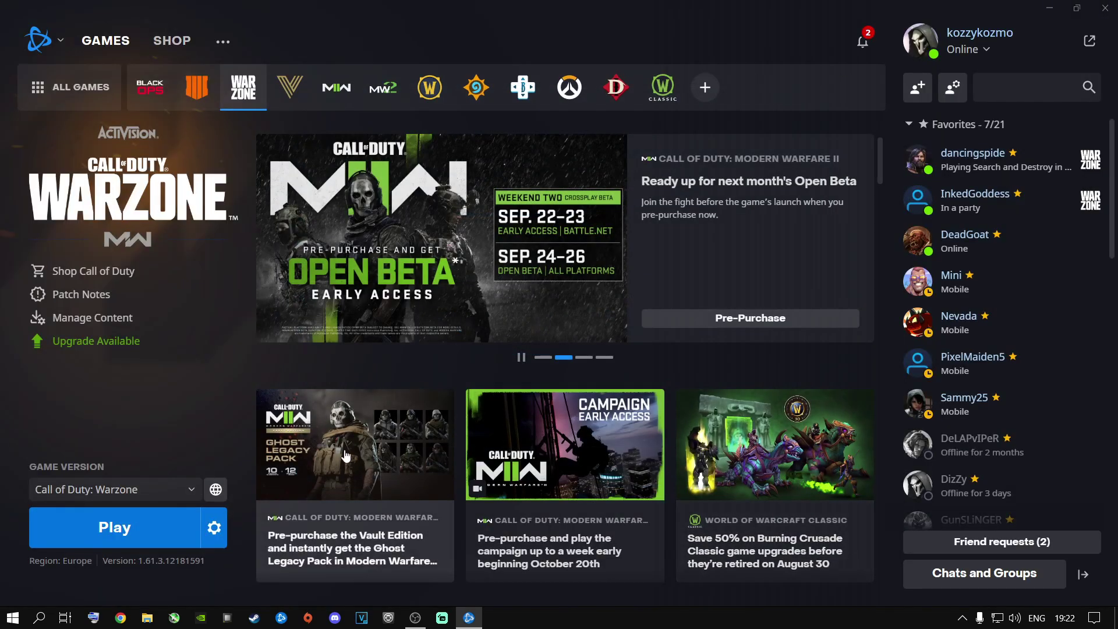
- Show Warzone's install folder in Explorer and open the compatibility properties of Modern Warfare Launcher.exe in the Call of Duty Modern Warfare folder
left_click(214, 528)
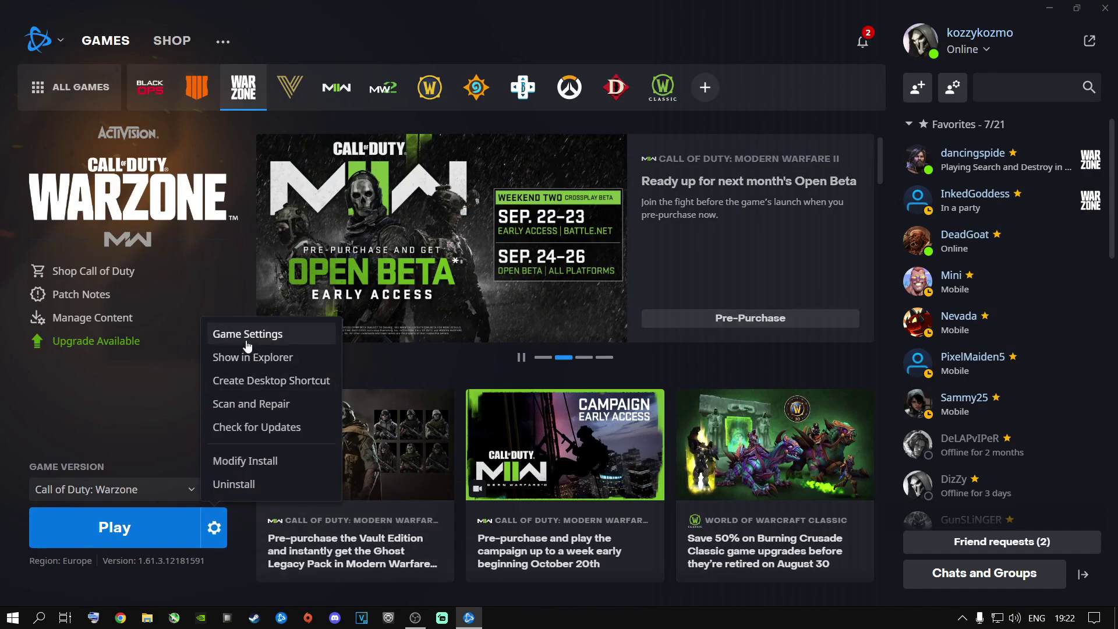
left_click(247, 358)
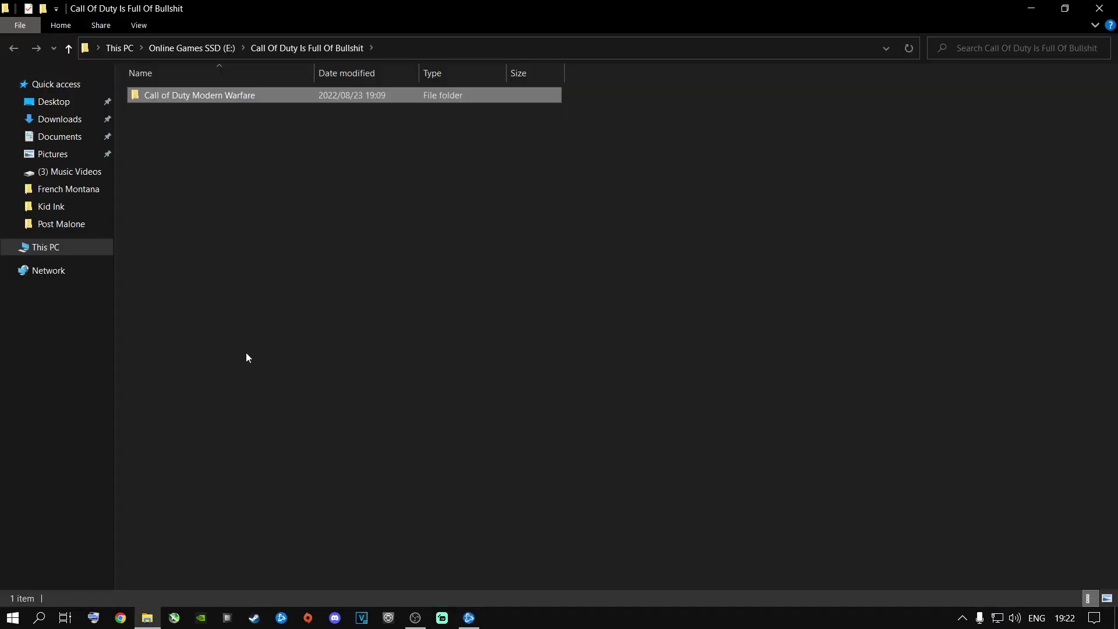
double_click(186, 94)
scroll(208, 321, "down", 12)
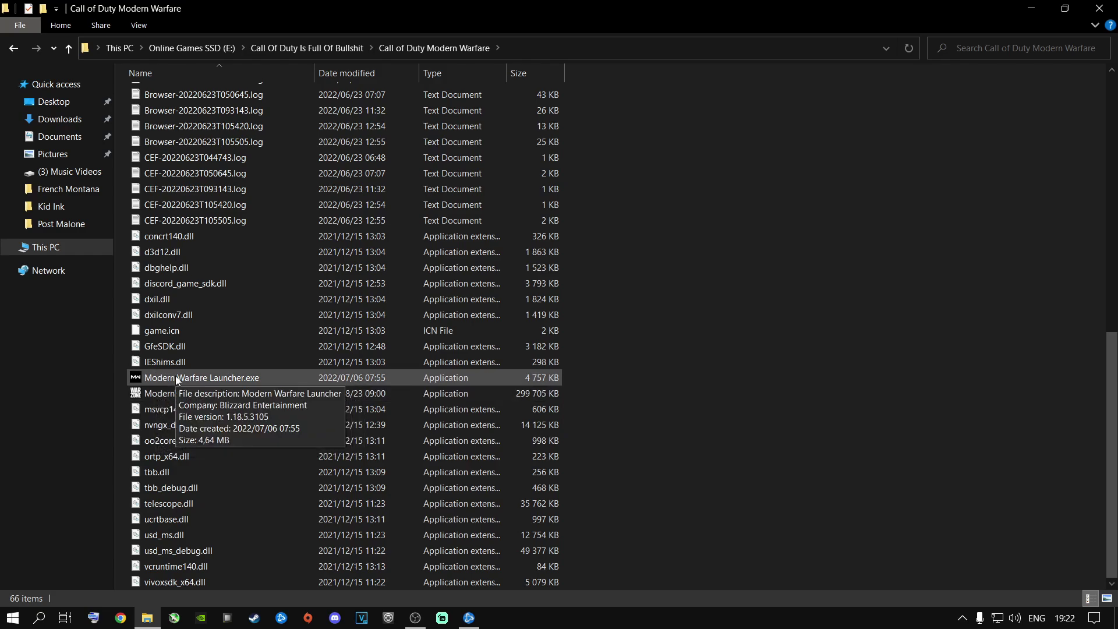
right_click(176, 377)
left_click(222, 357)
left_click(329, 261)
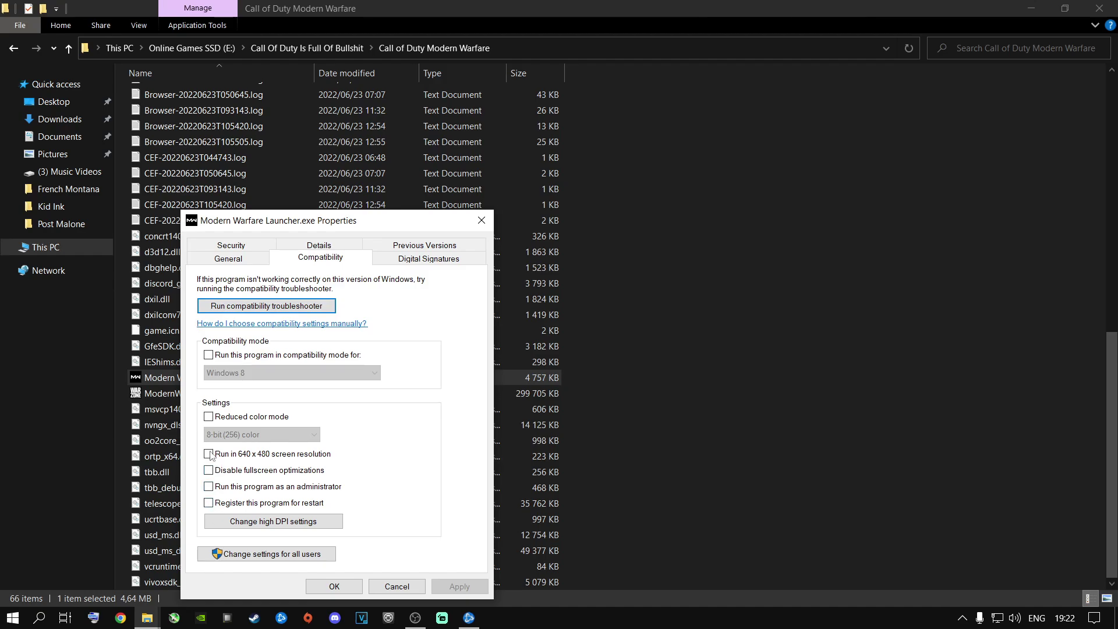
- Check the launcher's high DPI settings and its compatibility settings for all users, including their high DPI options
left_click(275, 523)
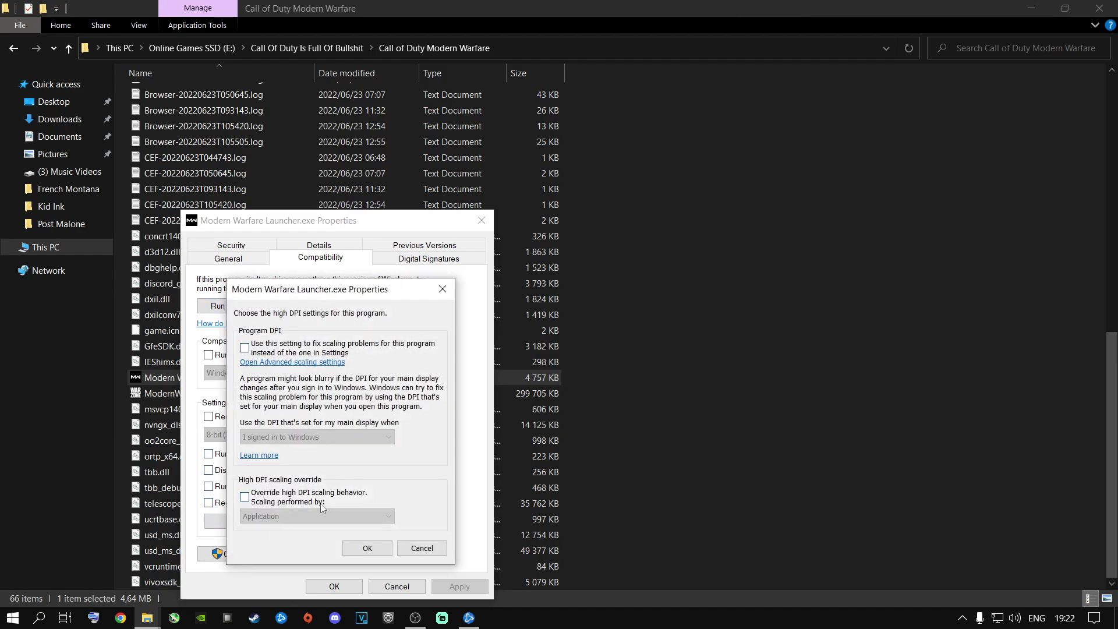
left_click(368, 548)
left_click(288, 548)
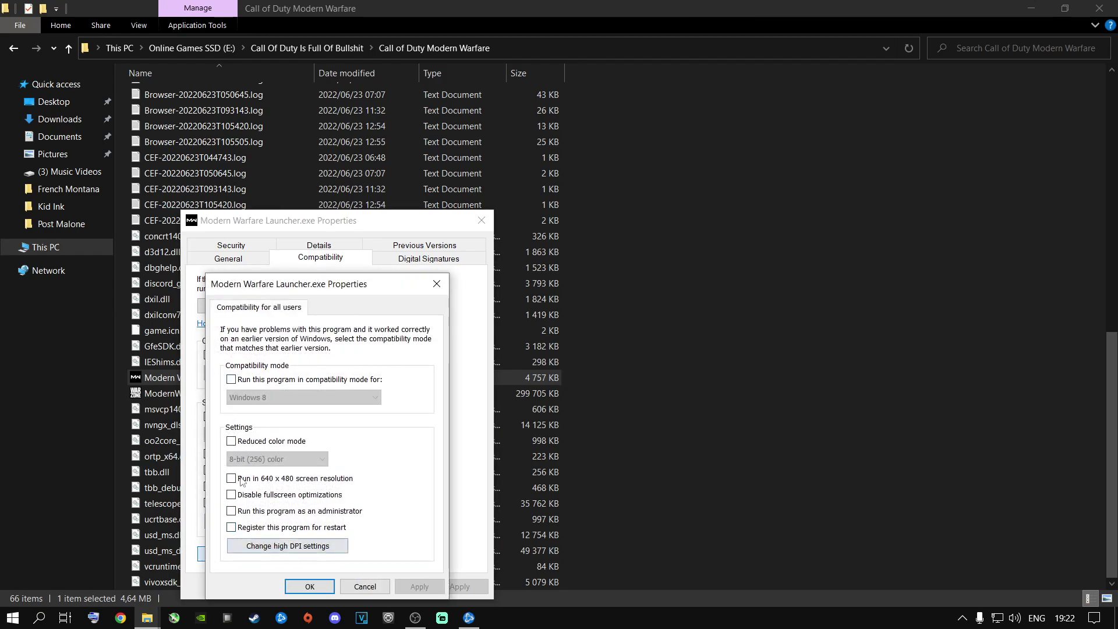
left_click(269, 546)
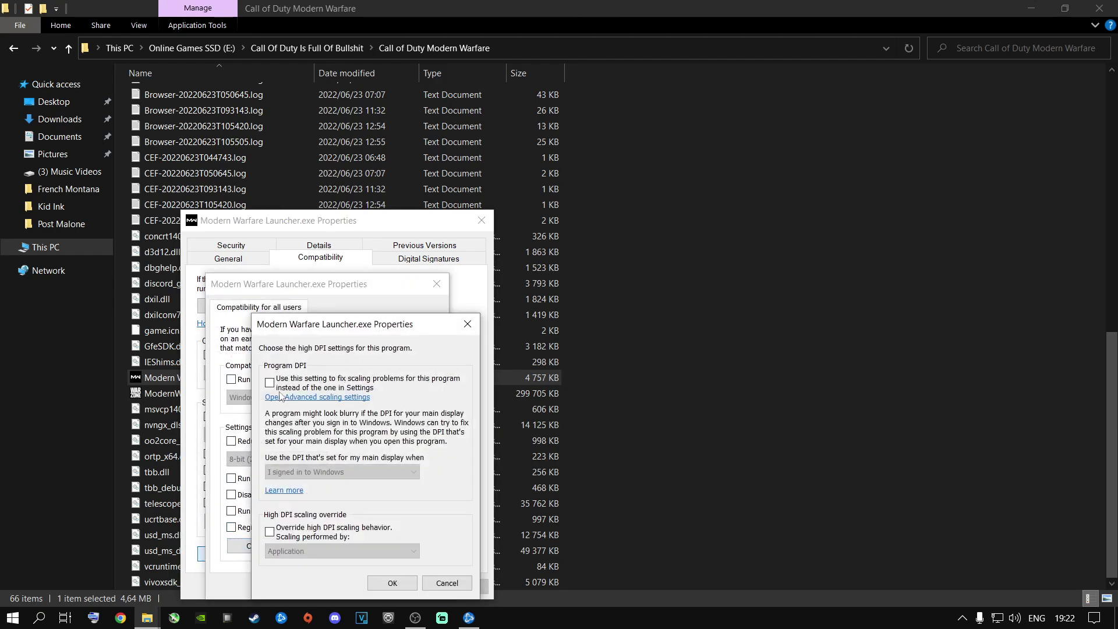
left_click(394, 584)
left_click(306, 586)
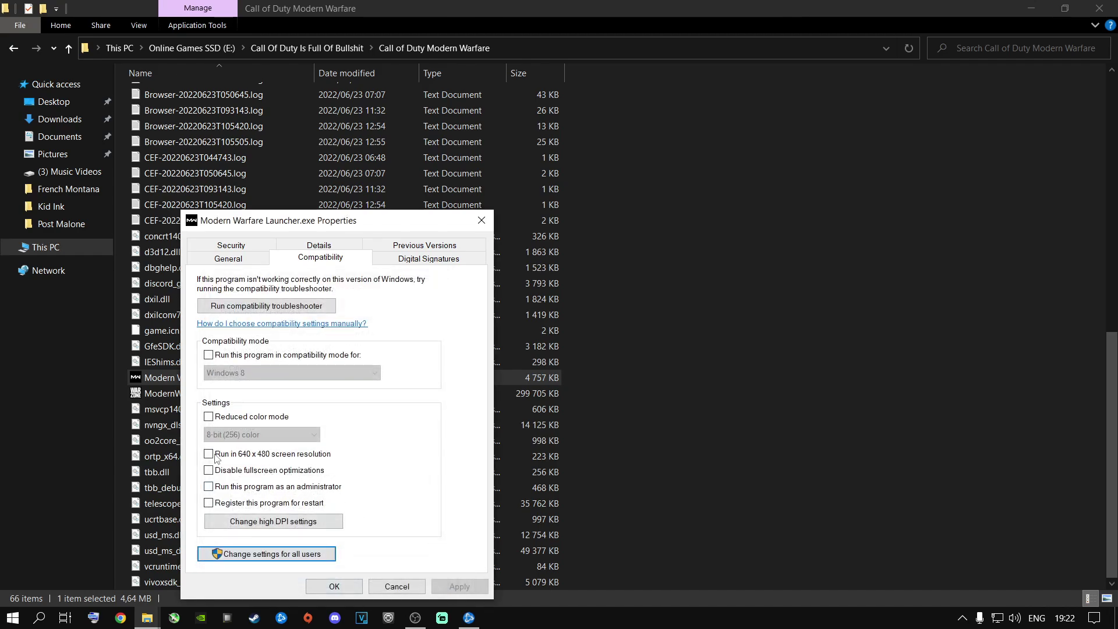
- Try disabling fullscreen optimizations and running Modern Warfare Launcher.exe as an administrator, clear both options, and close its properties
left_click(211, 471)
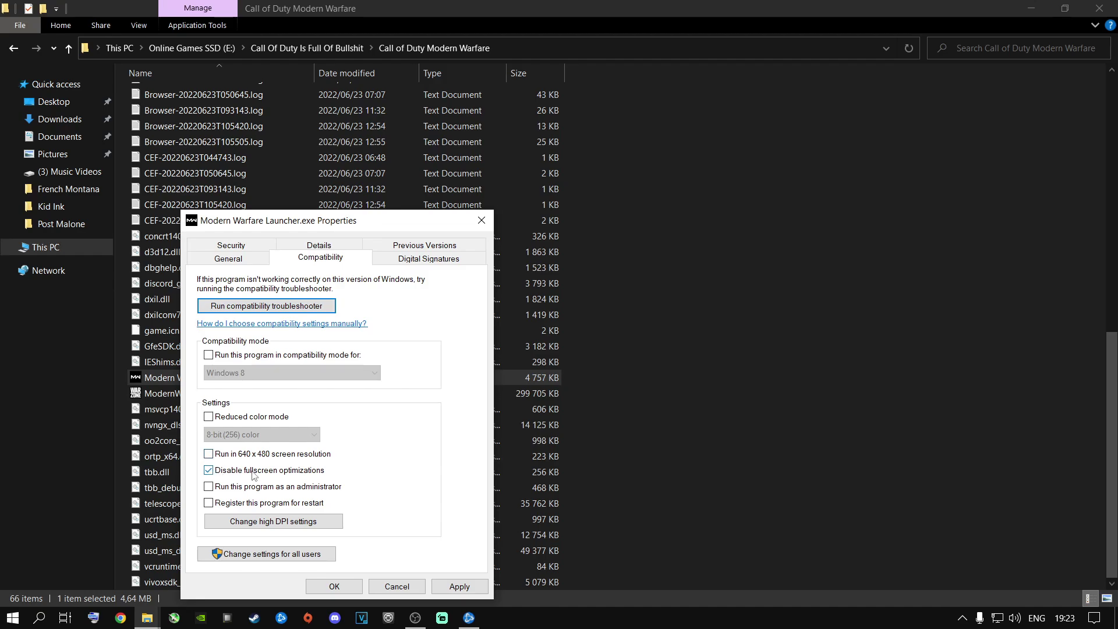
left_click(209, 487)
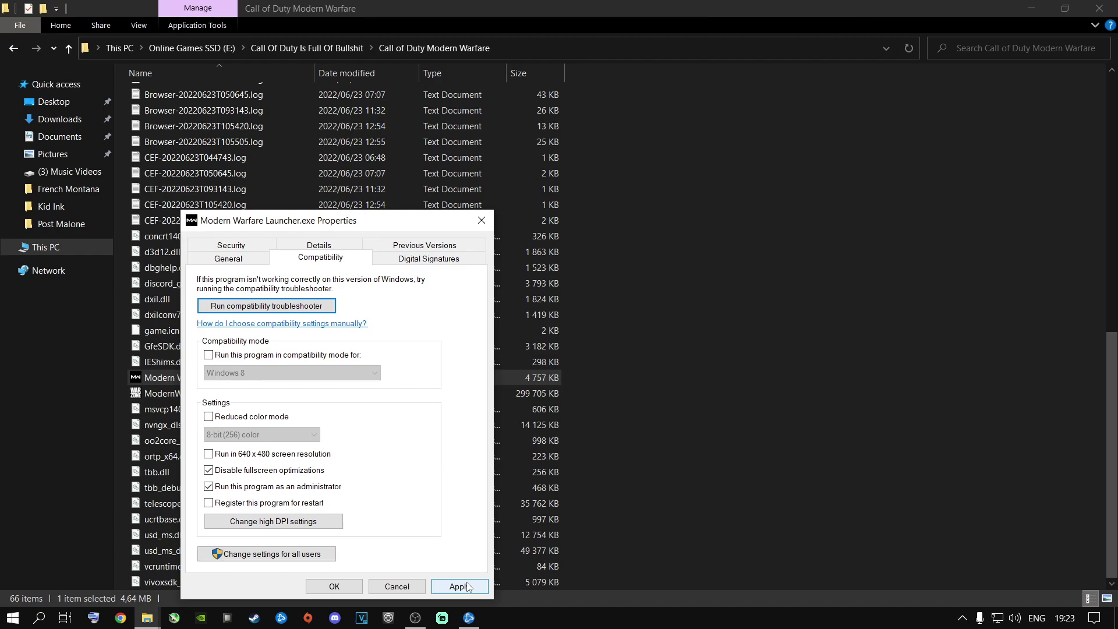
left_click(208, 487)
left_click(209, 471)
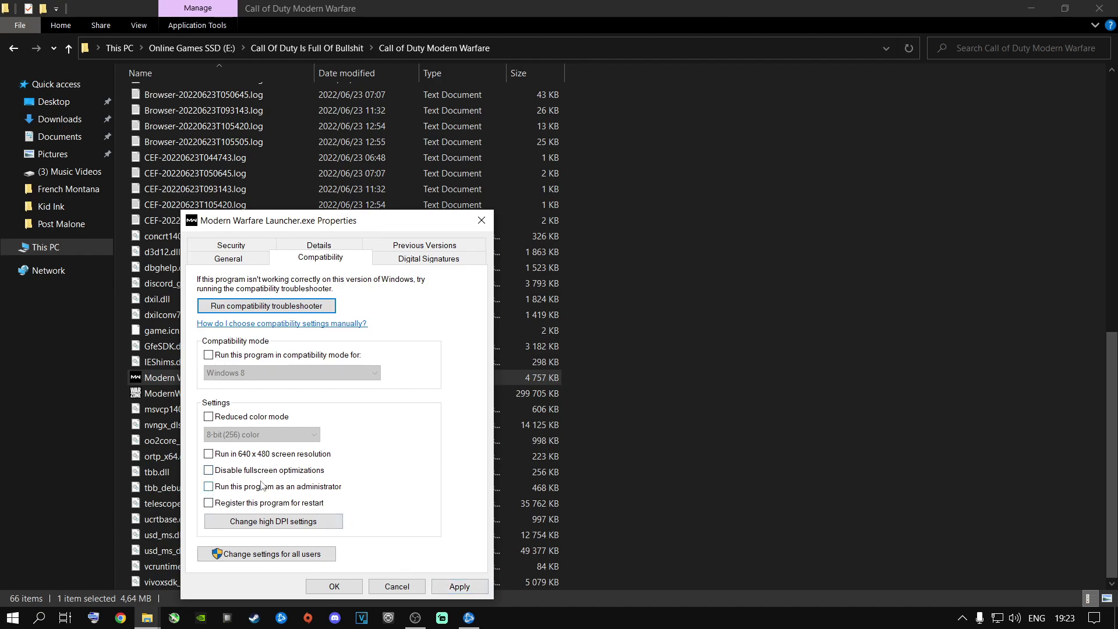
left_click(340, 586)
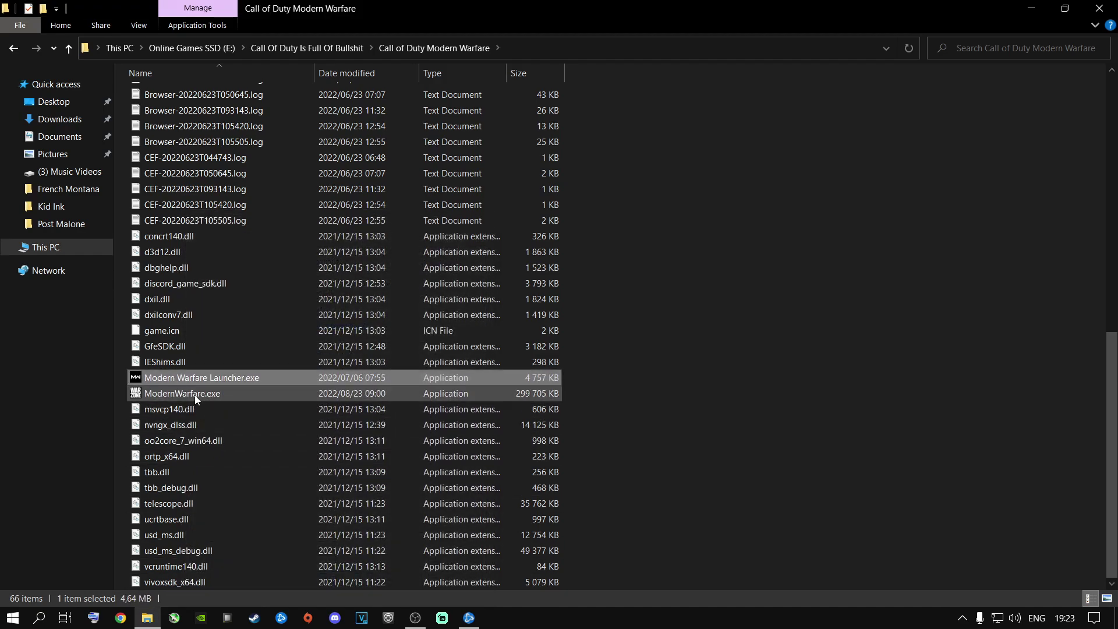
- Minimize the Explorer and Battle.net windows and open the graphics display options in Warzone
left_click(1031, 8)
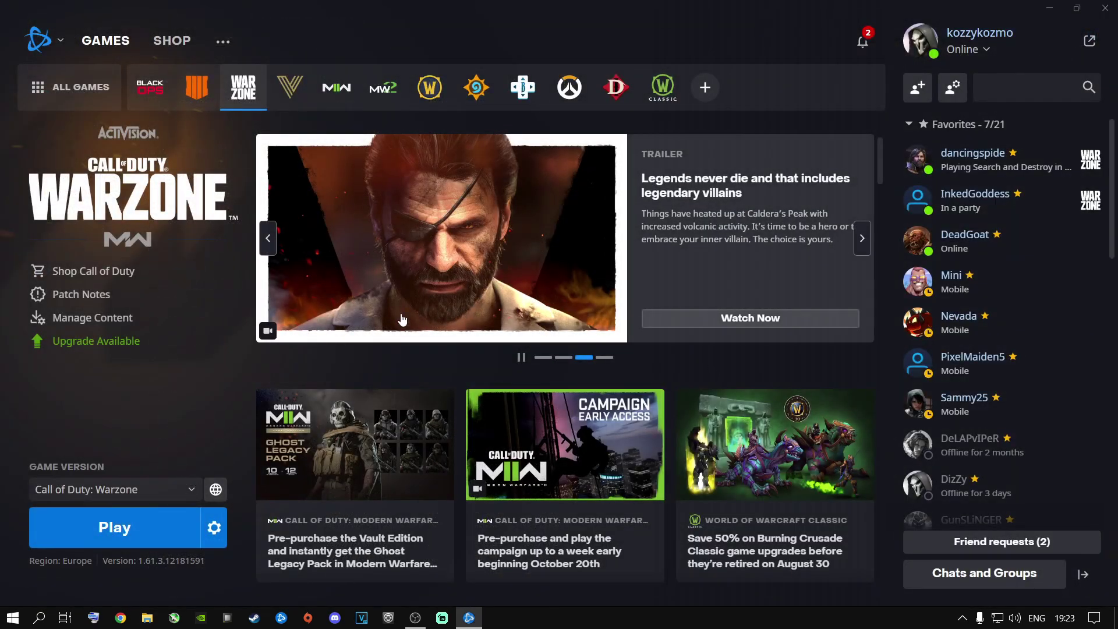
left_click(1050, 8)
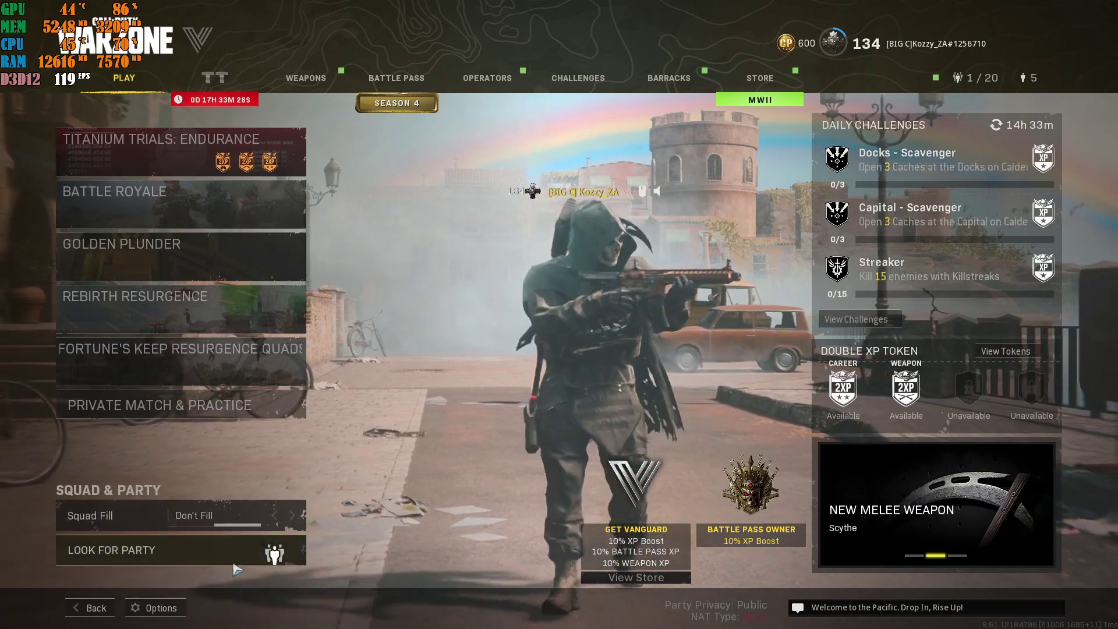
left_click(152, 607)
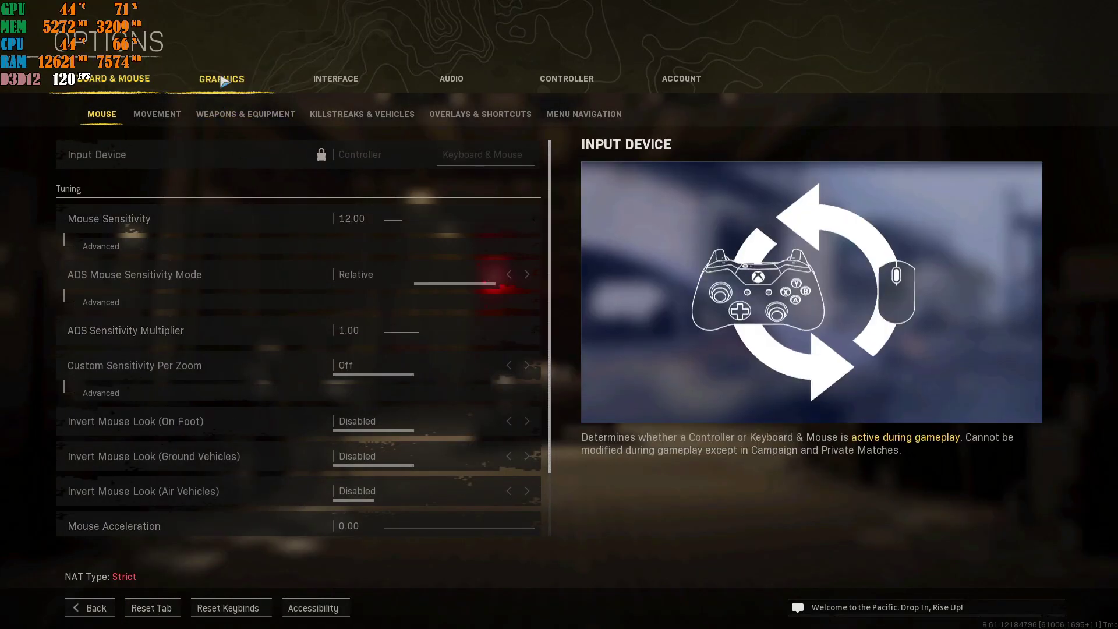
left_click(221, 93)
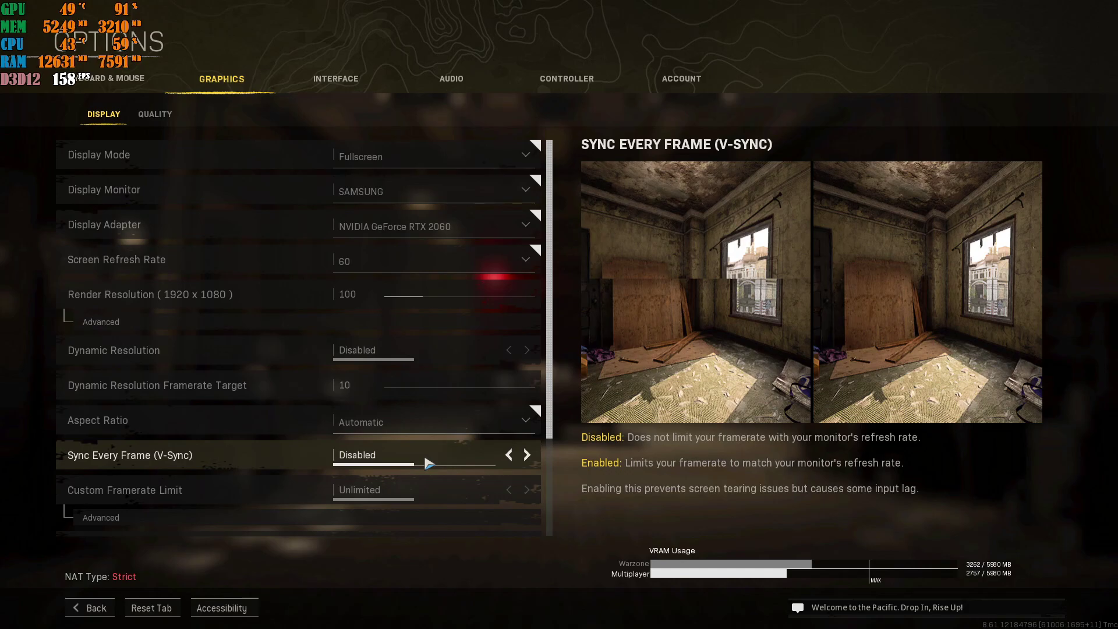
- Switch V-Sync on and back to Disabled, review the remaining display settings through NVIDIA Reflex Low Latency, and apply the settings
left_click(508, 456)
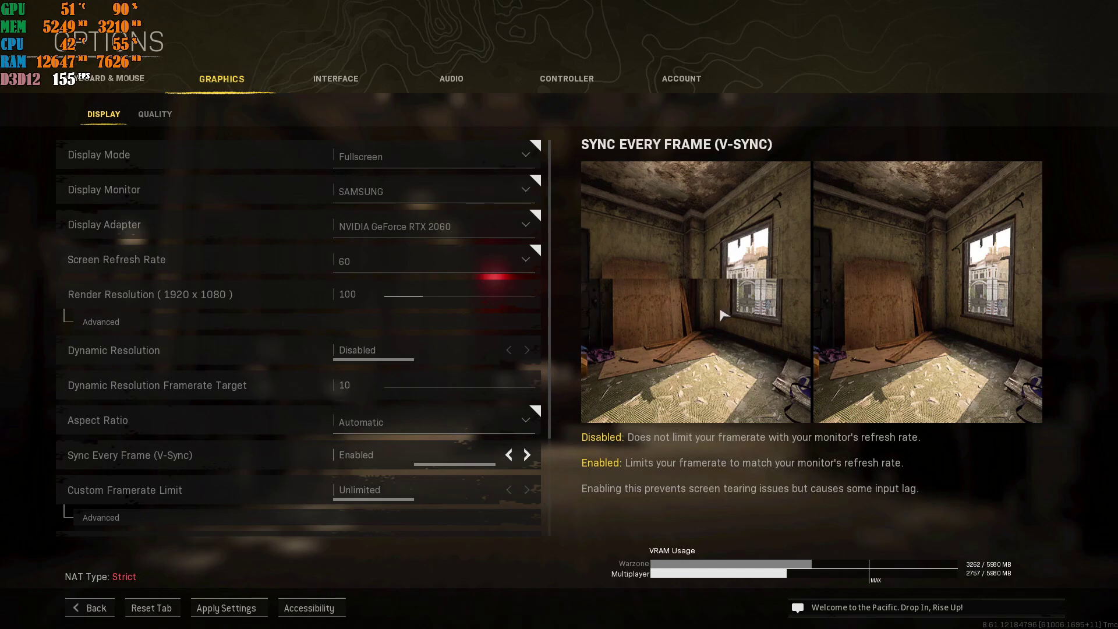
left_click(508, 456)
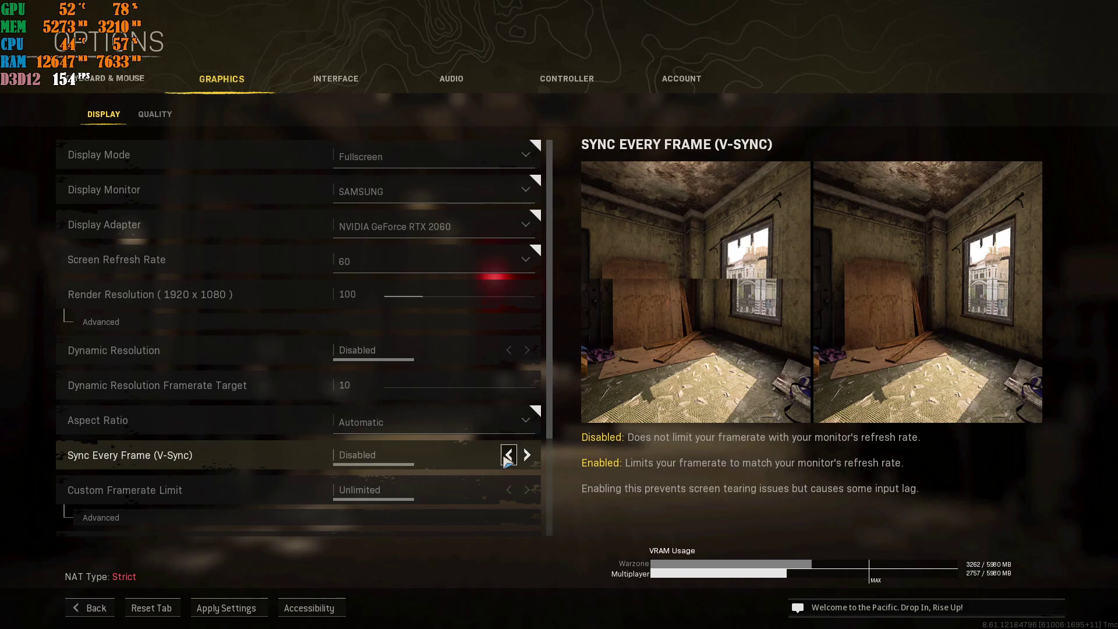
scroll(501, 460, "down", 3)
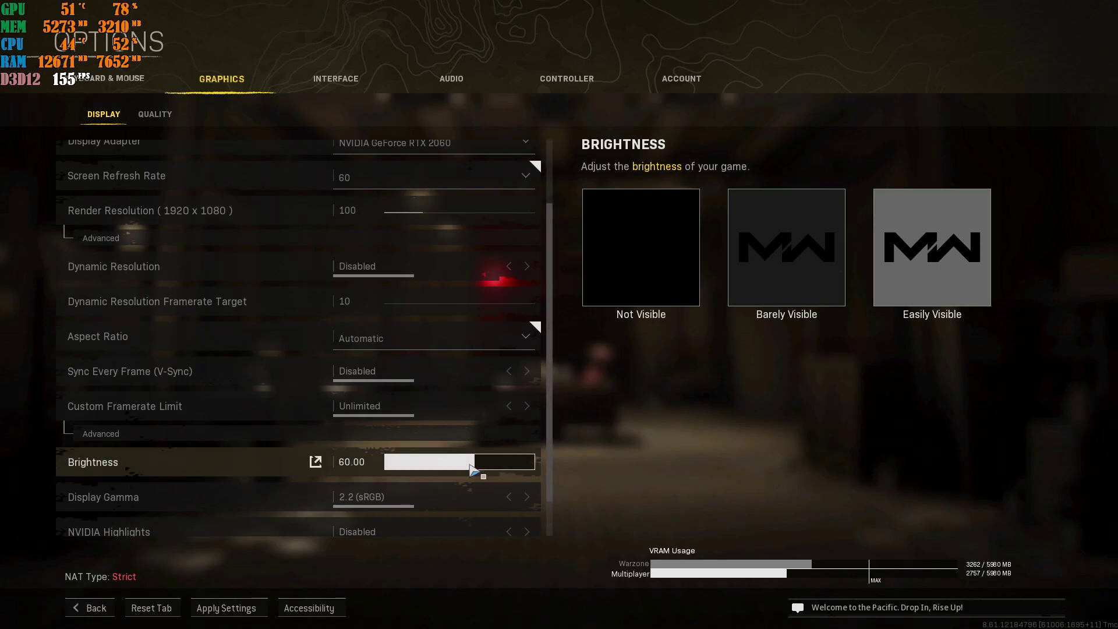
scroll(460, 466, "down", 1)
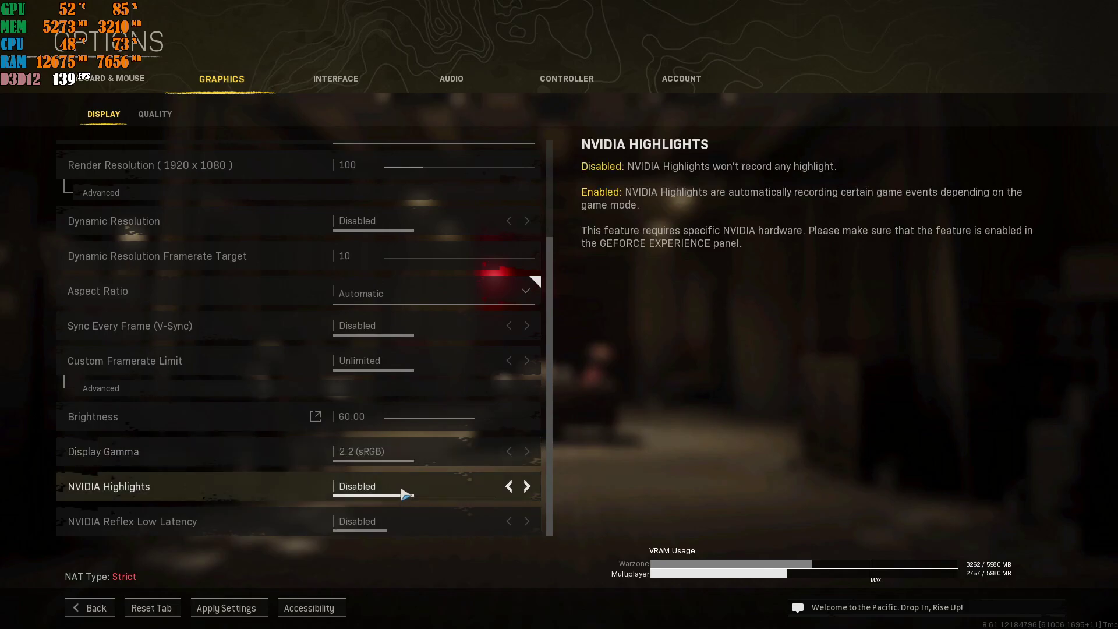
left_click(226, 607)
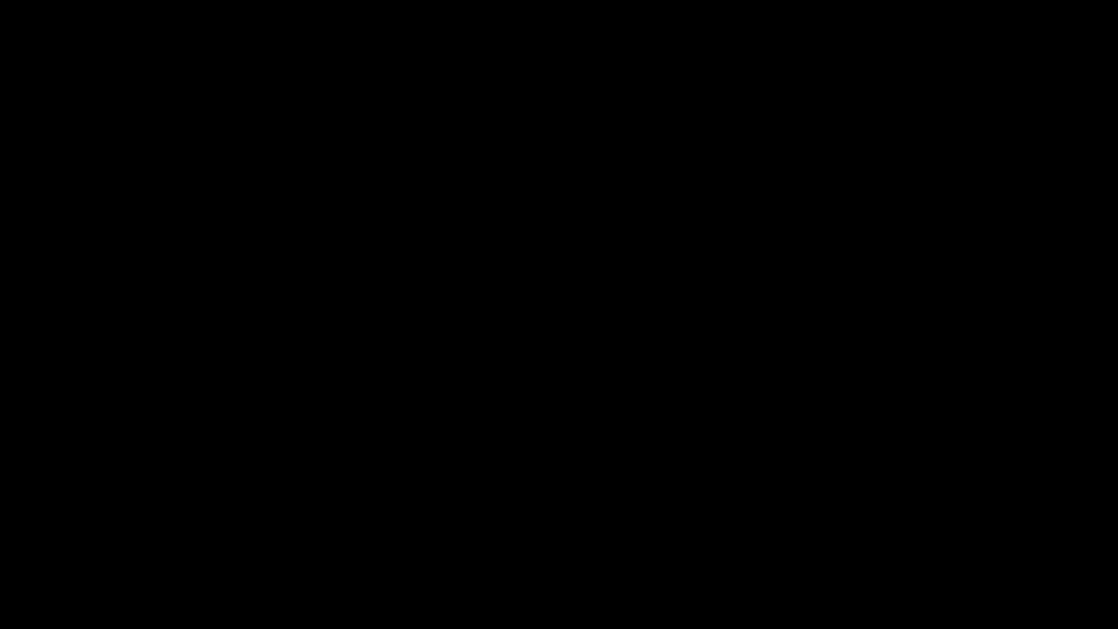